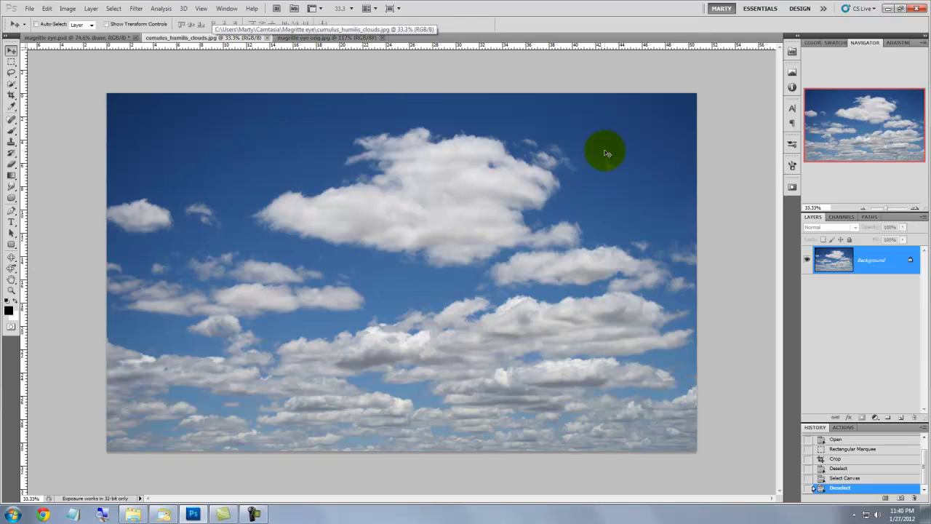
- Copy the entire clouds image and paste it into magritte eye.psd
{"action": "key", "text": "ctrl+a"}
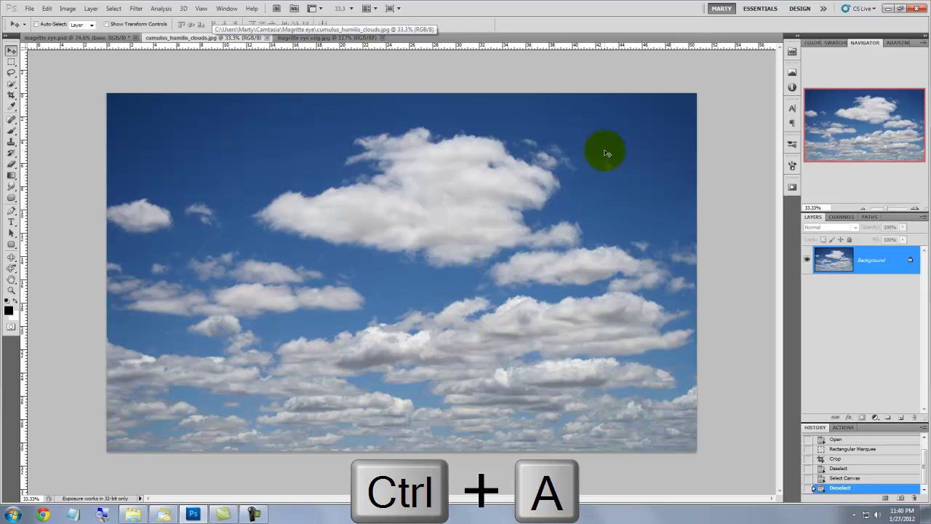
{"action": "key", "text": "ctrl+a"}
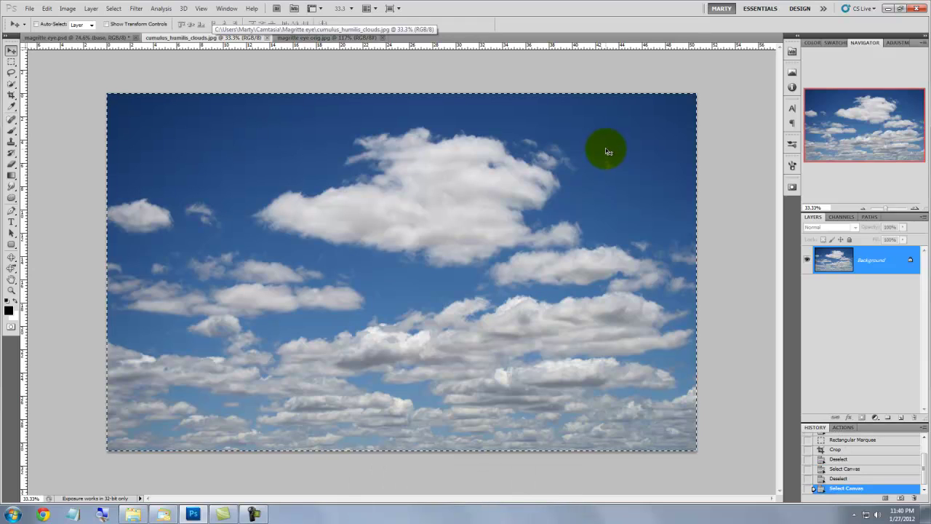
{"action": "key", "text": "ctrl+c"}
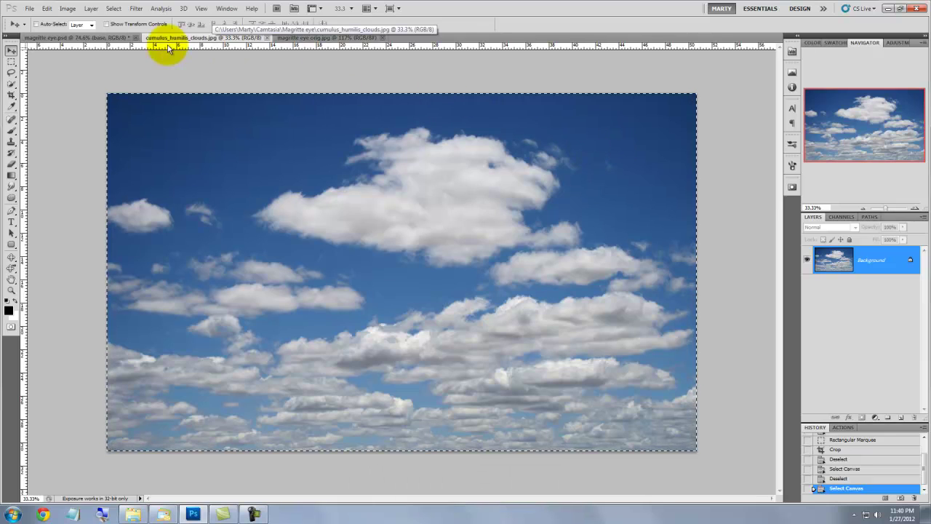
{"action": "left_click", "coordinate": [106, 38]}
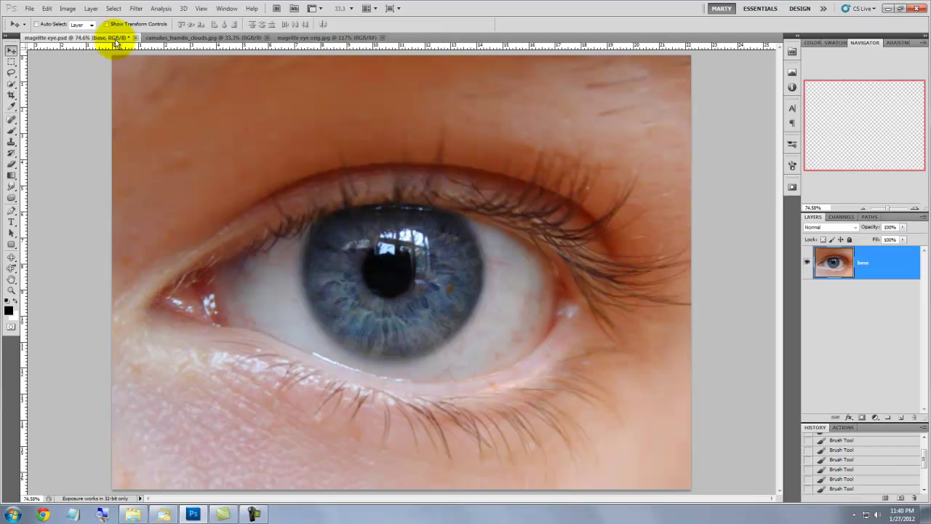
{"action": "key", "text": "ctrl+v"}
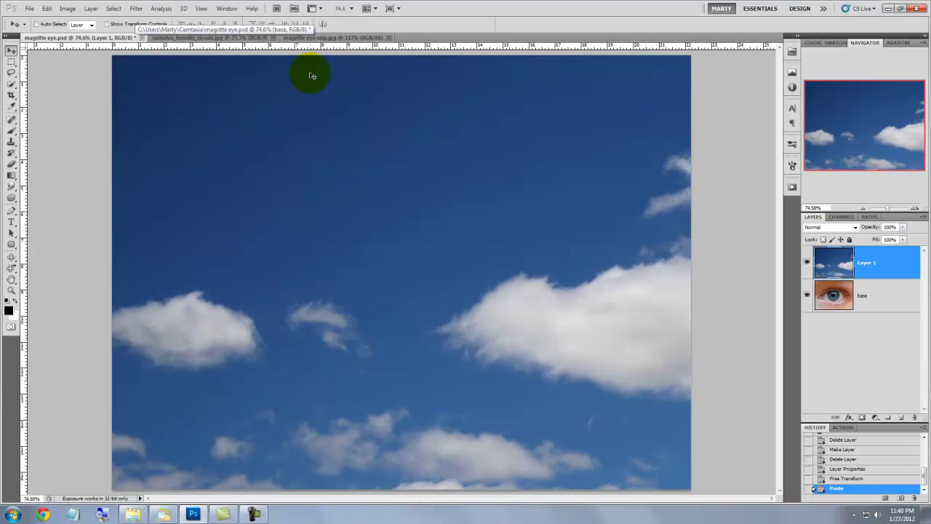
- Zoom out on the Magritte reference painting and float it in its own window
{"action": "left_click", "coordinate": [303, 40]}
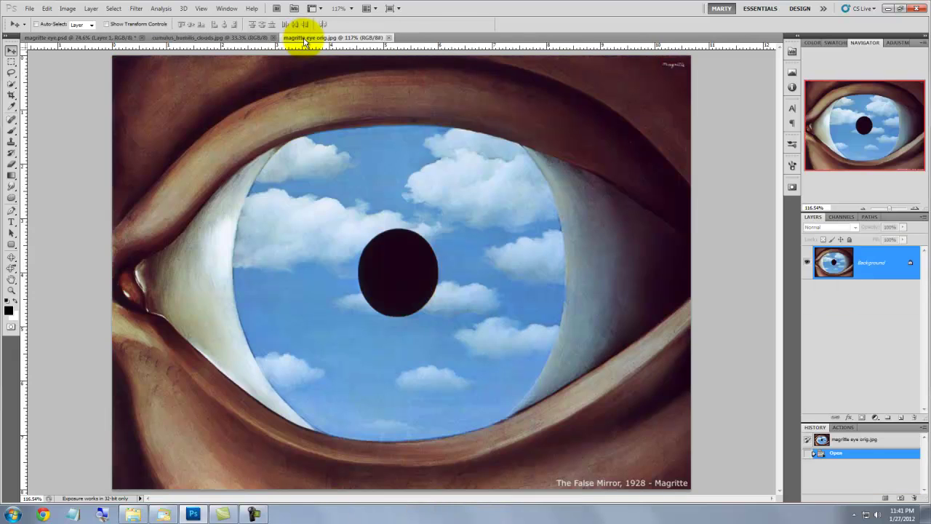
{"action": "left_click", "coordinate": [864, 210]}
{"action": "left_click", "coordinate": [864, 210]}
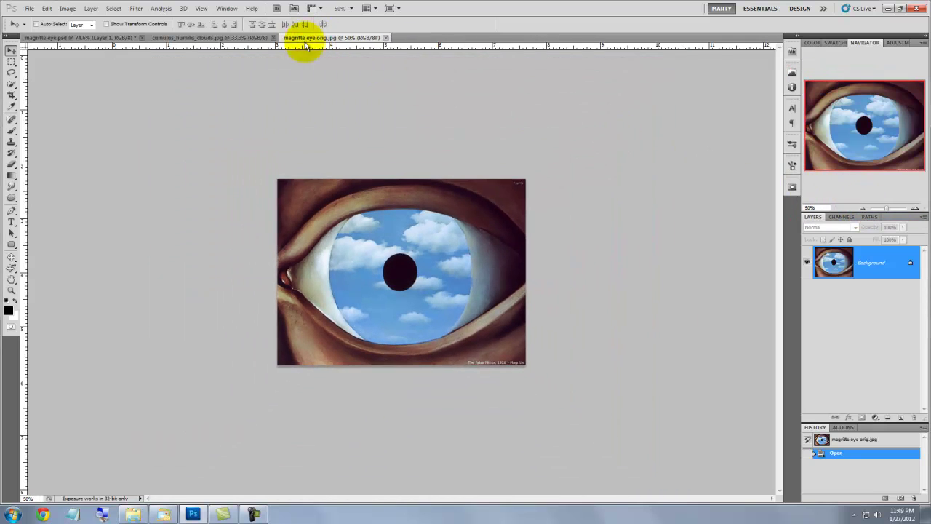
{"action": "left_click_drag", "start_coordinate": [326, 37], "coordinate": [301, 67]}
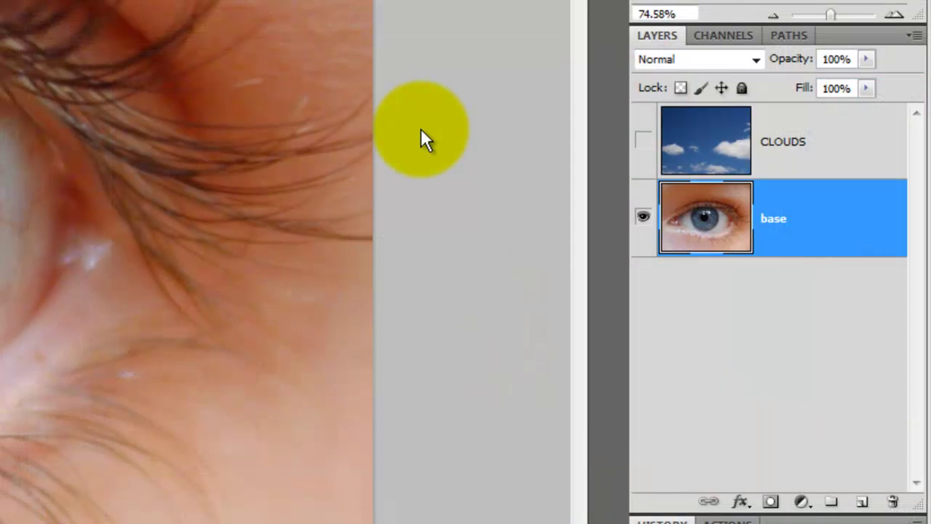
- Duplicate the base eye layer and apply Pinch at Amount -100 to the copy
{"action": "key", "text": "ctrl+j"}
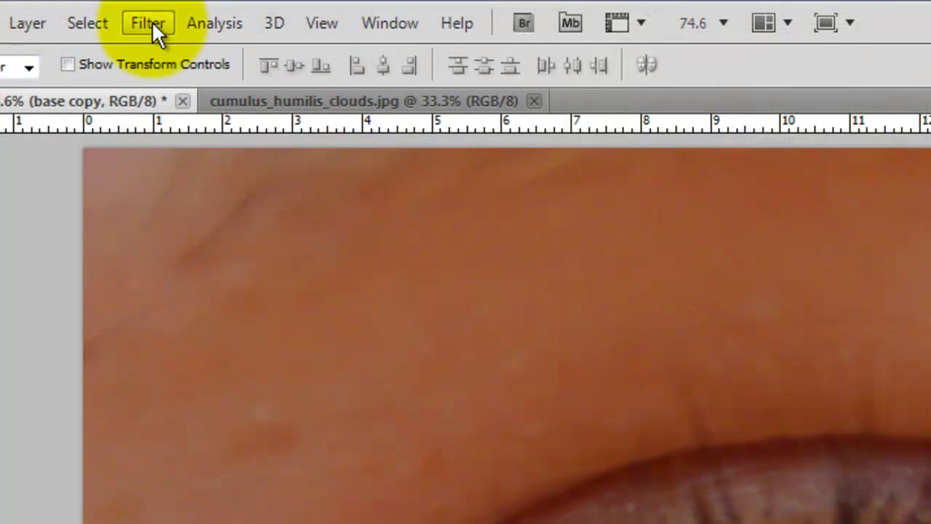
{"action": "left_click", "coordinate": [150, 24]}
{"action": "mouse_move", "coordinate": [183, 332]}
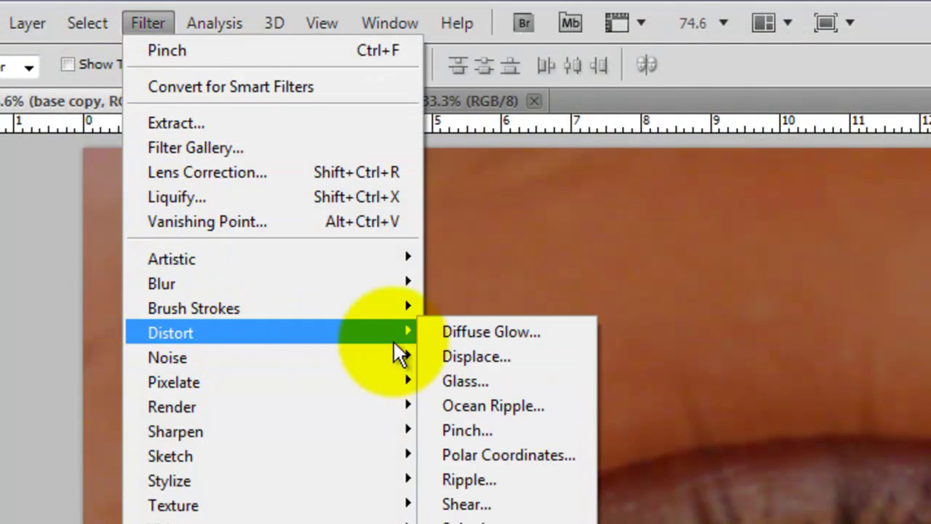
{"action": "left_click", "coordinate": [487, 430]}
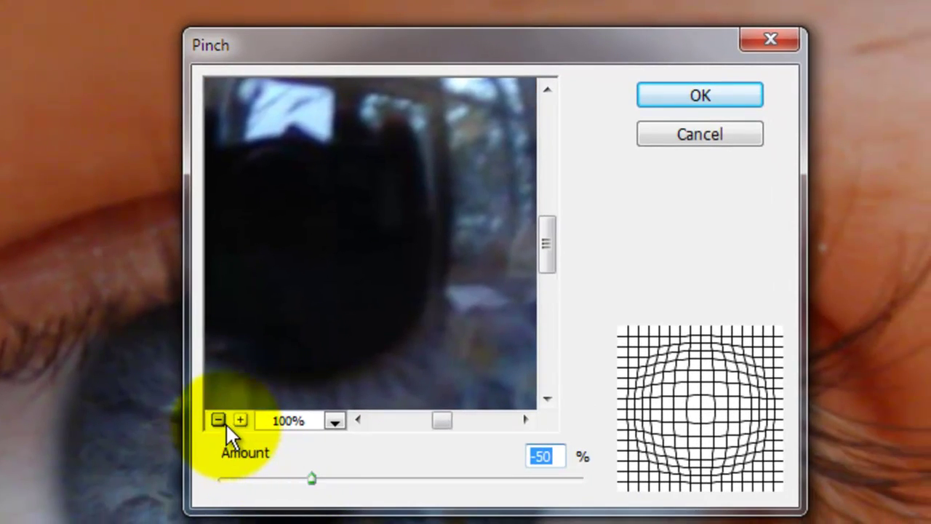
{"action": "left_click", "coordinate": [219, 420]}
{"action": "left_click", "coordinate": [218, 421]}
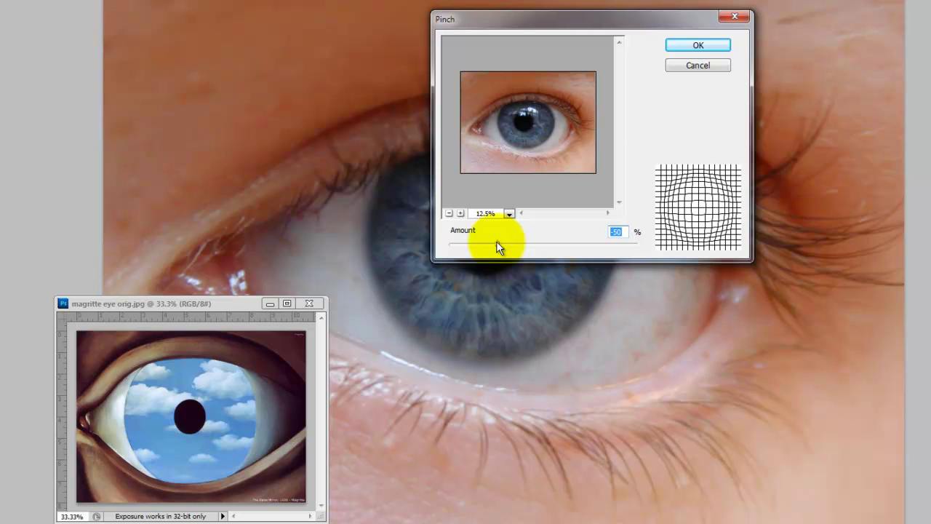
{"action": "left_click_drag", "start_coordinate": [496, 241], "coordinate": [445, 241]}
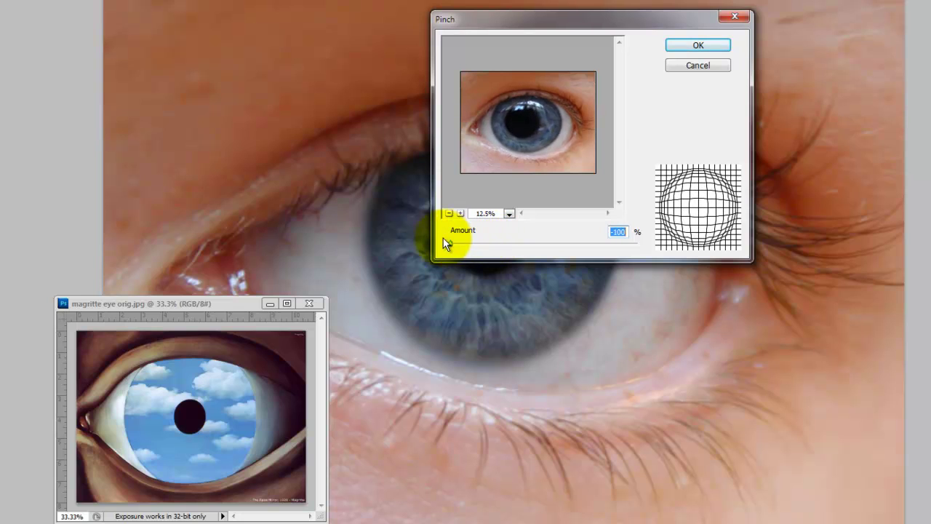
{"action": "left_click", "coordinate": [690, 48]}
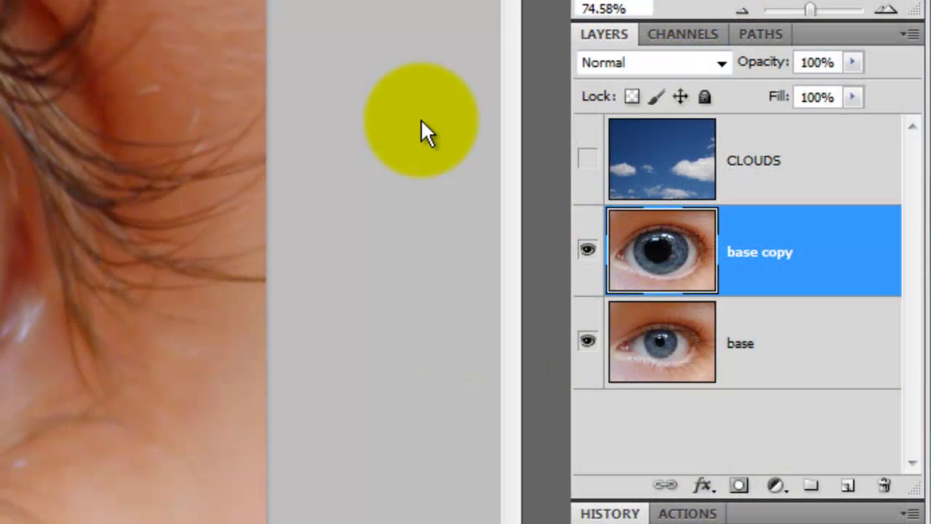
- Duplicate the pinched layer and apply Smart Blur: radius 80, threshold 40, High quality
{"action": "key", "text": "ctrl+j"}
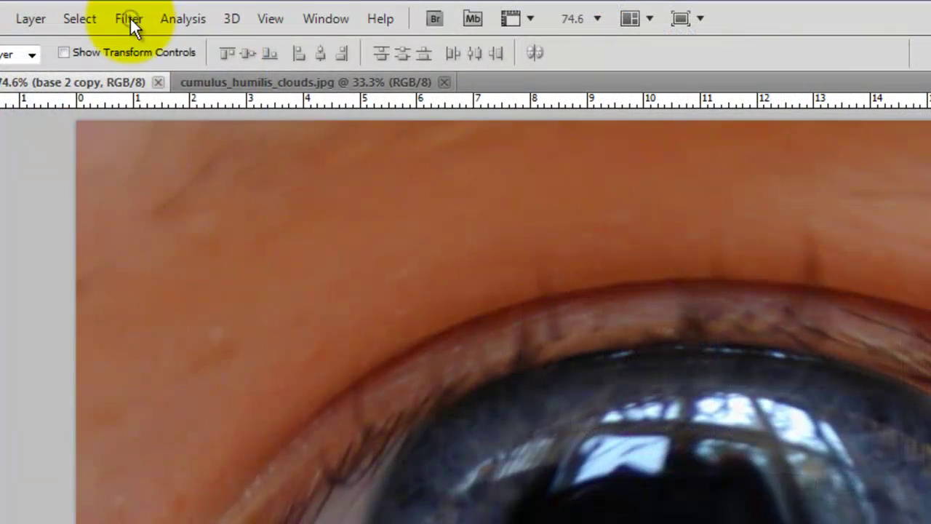
{"action": "left_click", "coordinate": [129, 18]}
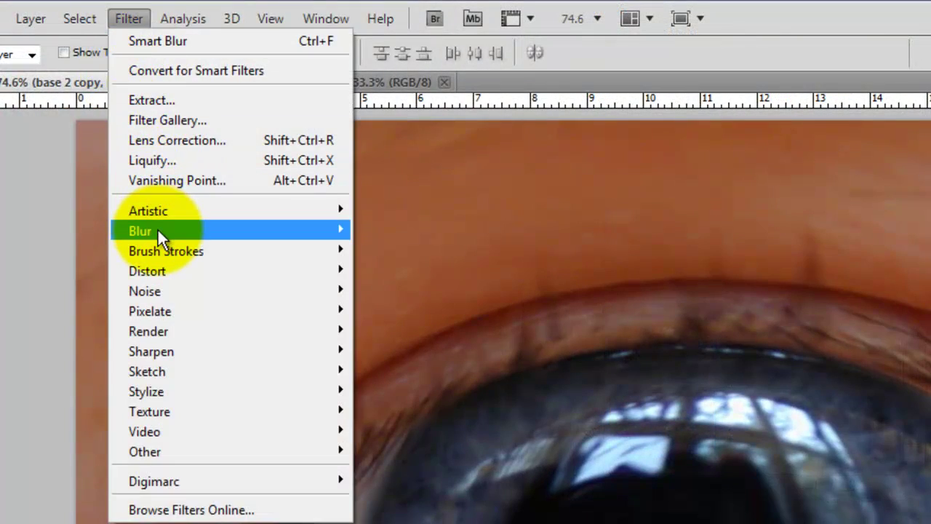
{"action": "mouse_move", "coordinate": [160, 230]}
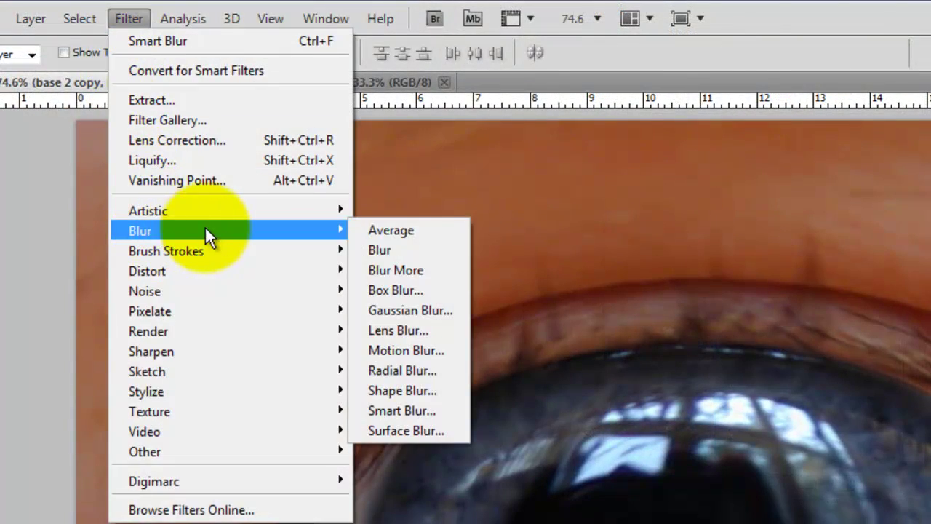
{"action": "left_click", "coordinate": [419, 409]}
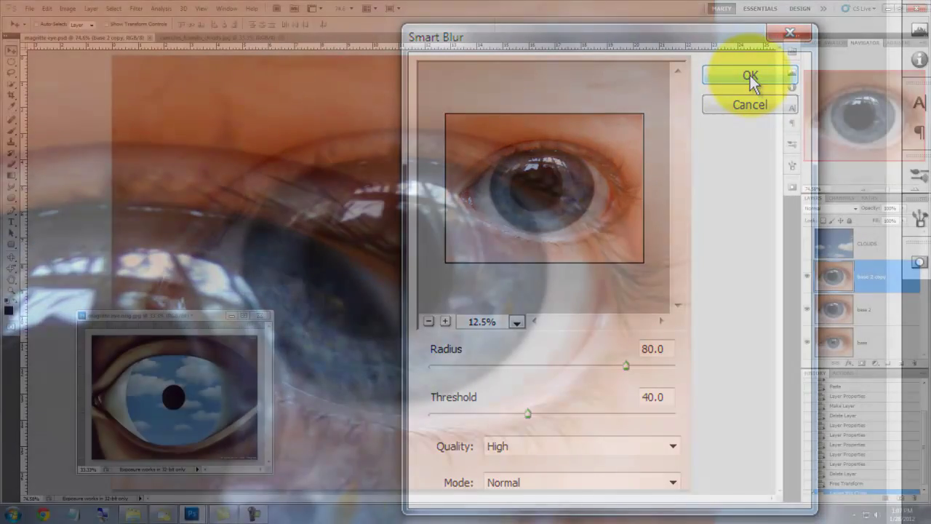
{"action": "left_click", "coordinate": [750, 77]}
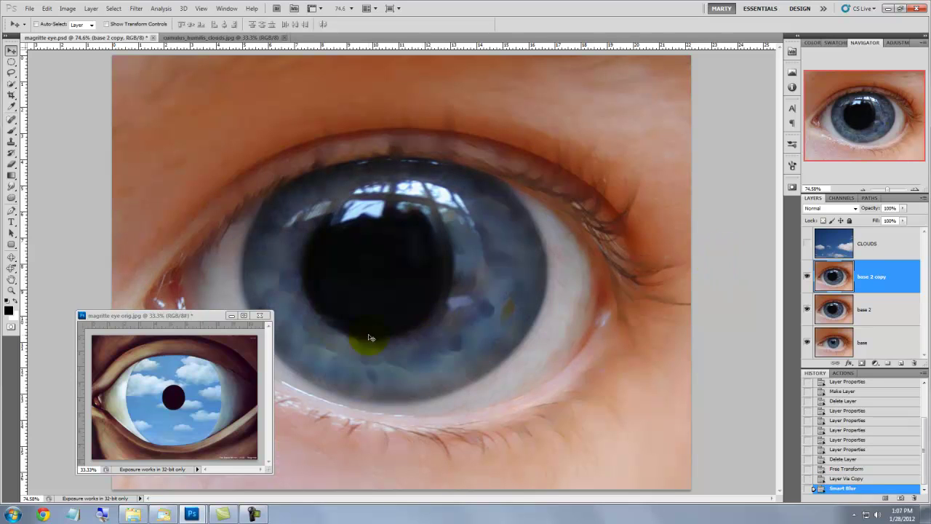
- Tuck away the reference window, mask the smoothed eye layer, merge it into base 2, and duplicate base 2
{"action": "left_click", "coordinate": [233, 315]}
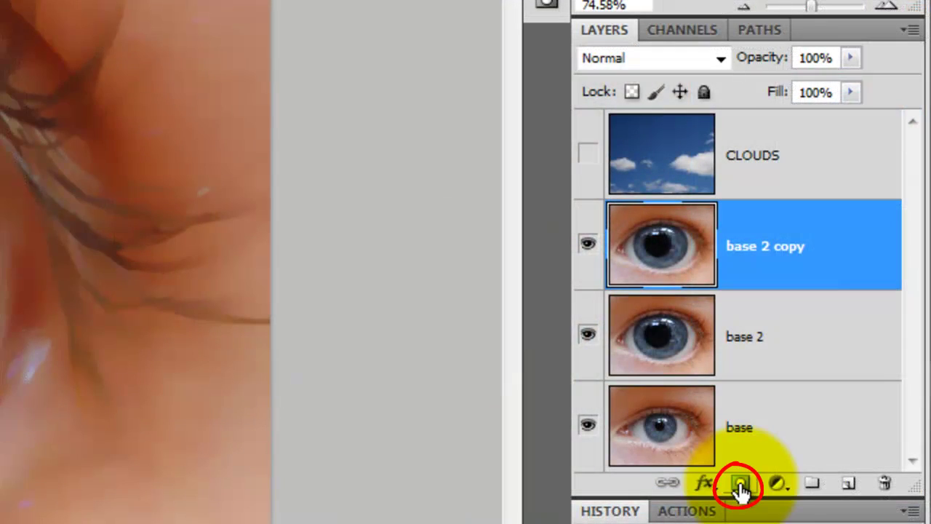
{"action": "left_click", "coordinate": [741, 489]}
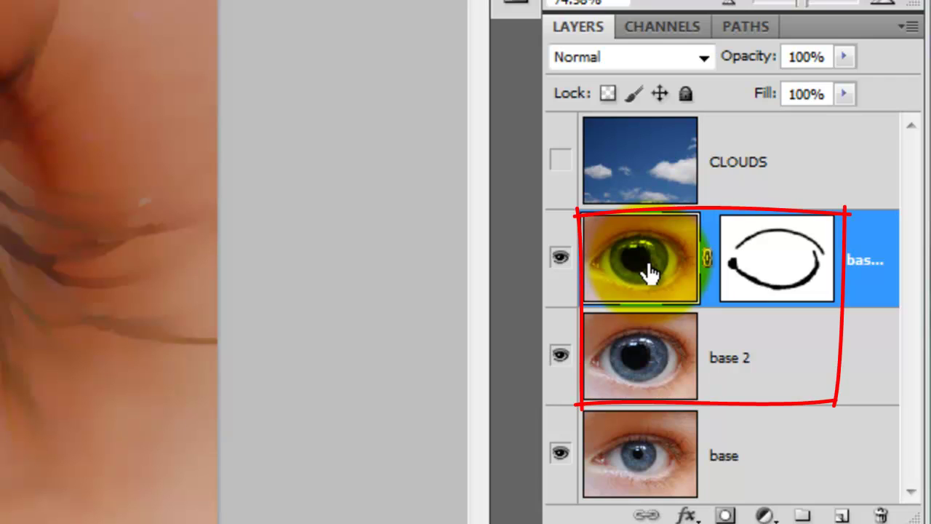
{"action": "key", "text": "ctrl+e"}
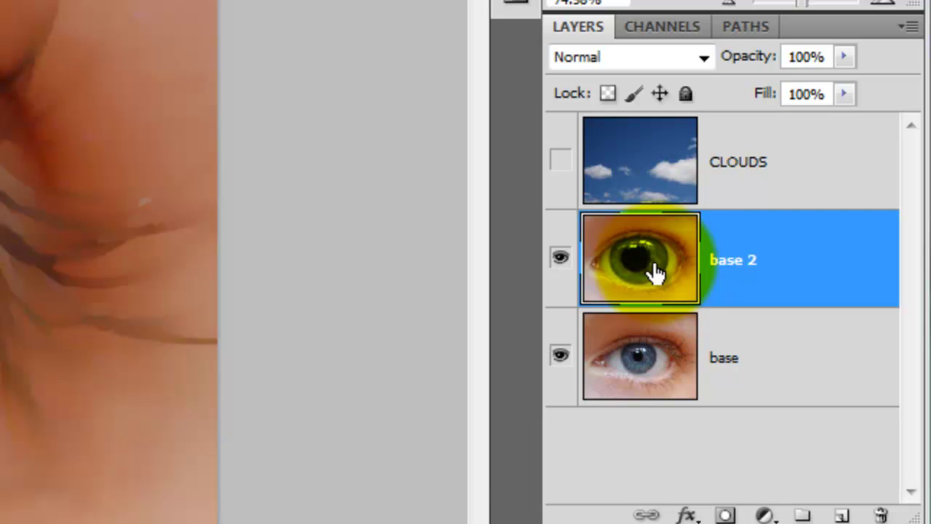
{"action": "key", "text": "ctrl+j"}
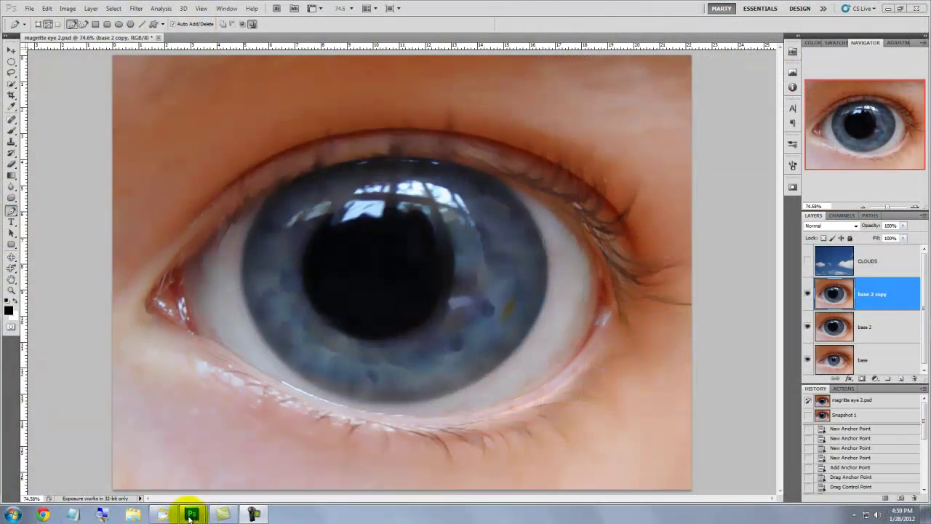
- Bring back the reference painting and close the eye outline path along the upper eyelid
{"action": "mouse_move", "coordinate": [191, 512]}
{"action": "left_click", "coordinate": [235, 474]}
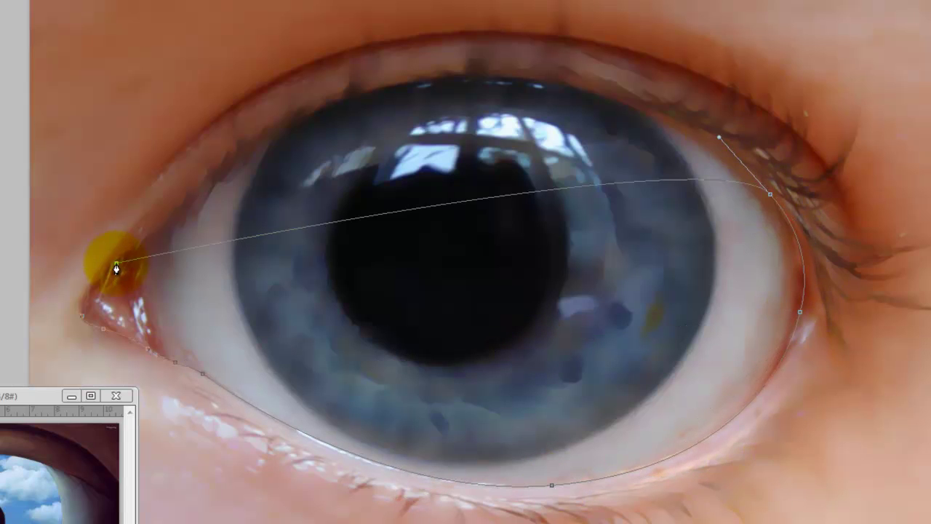
{"action": "left_click_drag", "start_coordinate": [437, 227], "coordinate": [234, 123]}
{"action": "left_click", "coordinate": [118, 264]}
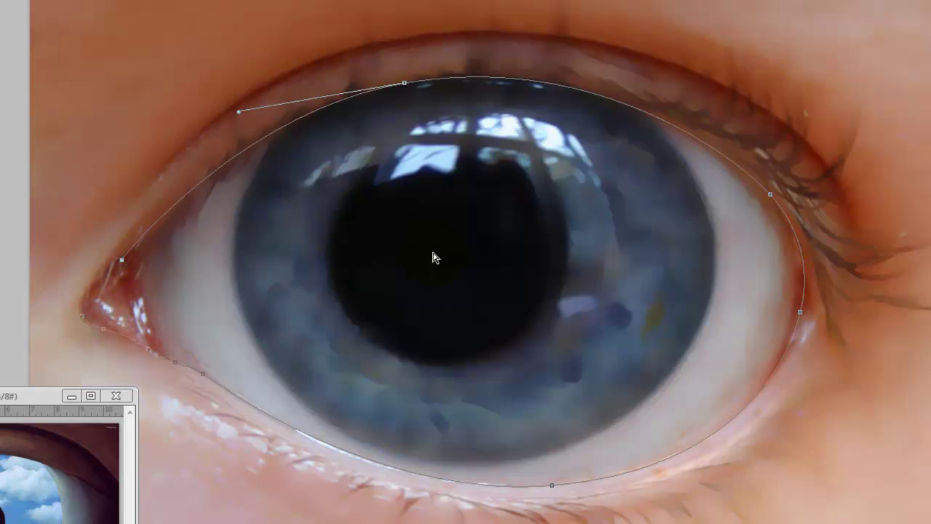
{"action": "left_click", "coordinate": [84, 314]}
- Turn the eye outline path into a selection with a 2-pixel feather
{"action": "right_click", "coordinate": [177, 204]}
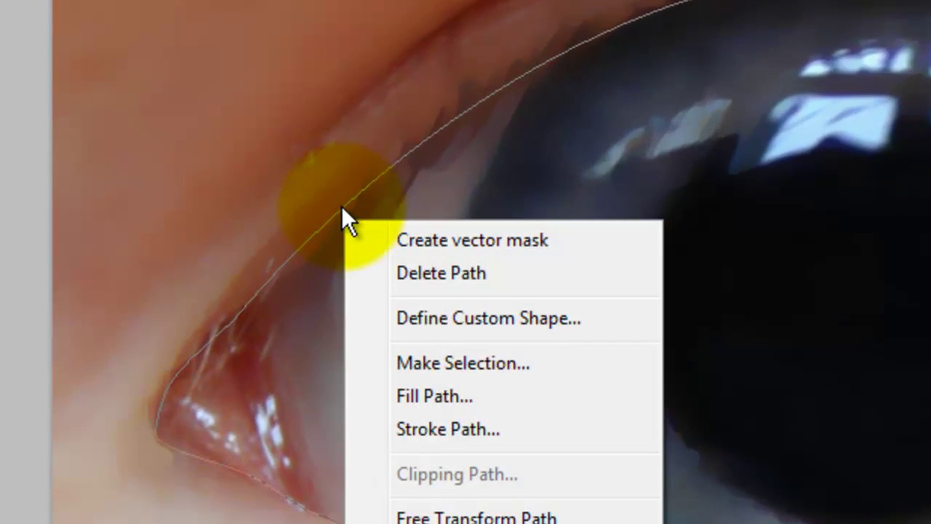
{"action": "left_click", "coordinate": [439, 359]}
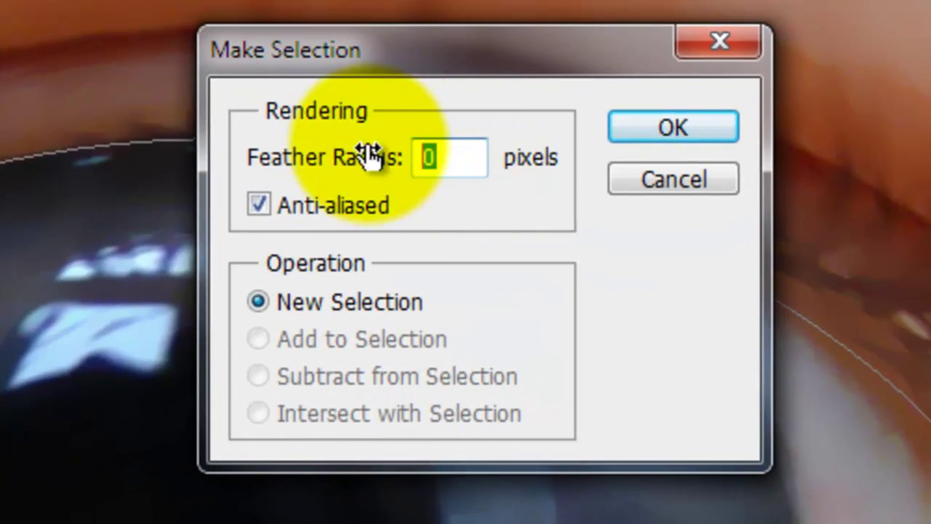
{"action": "type", "text": "2"}
{"action": "left_click", "coordinate": [662, 131]}
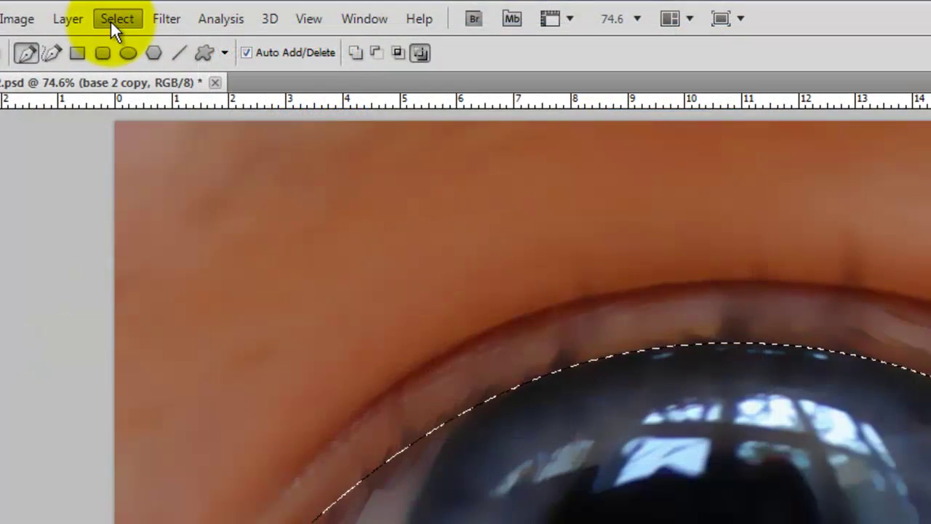
- Save the selection as the EYE SHAPE FEATHERED channel, then deselect
{"action": "left_click", "coordinate": [110, 20]}
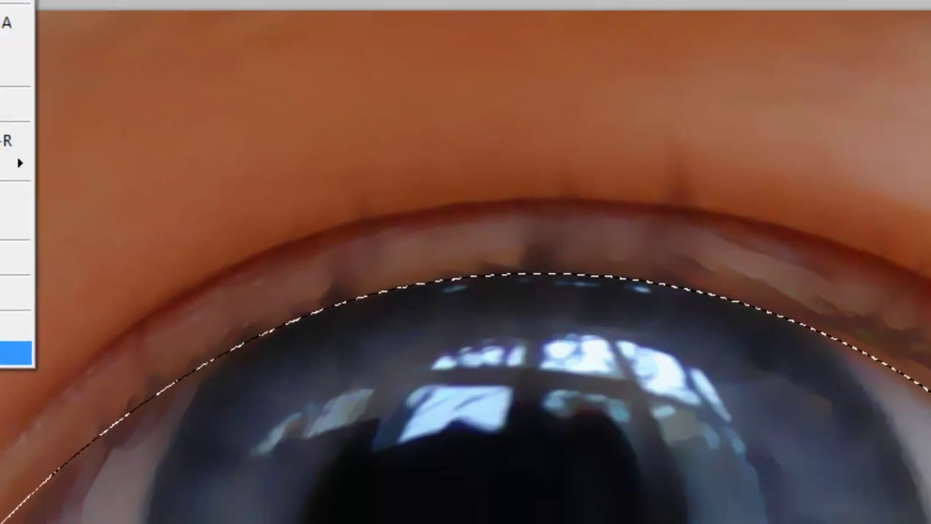
{"action": "left_click", "coordinate": [16, 353]}
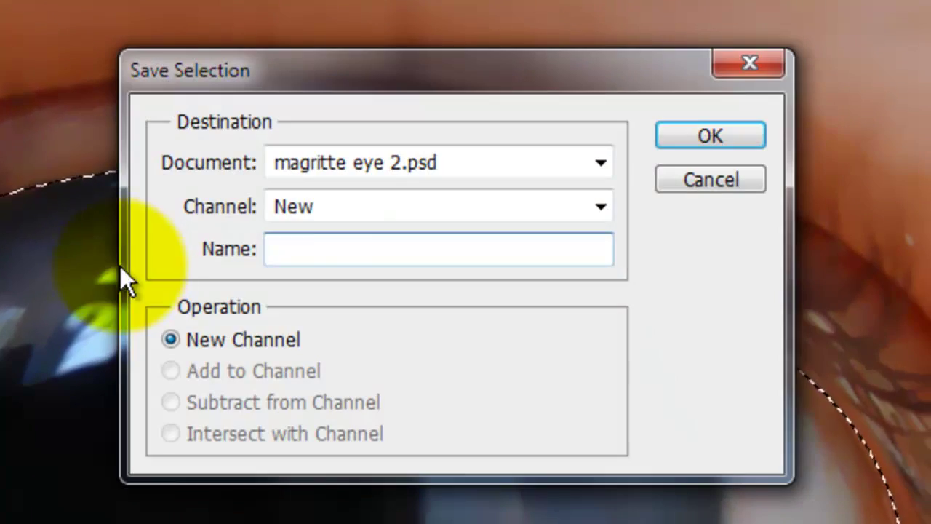
{"action": "type", "text": "EYE SHAPE FEATHERED"}
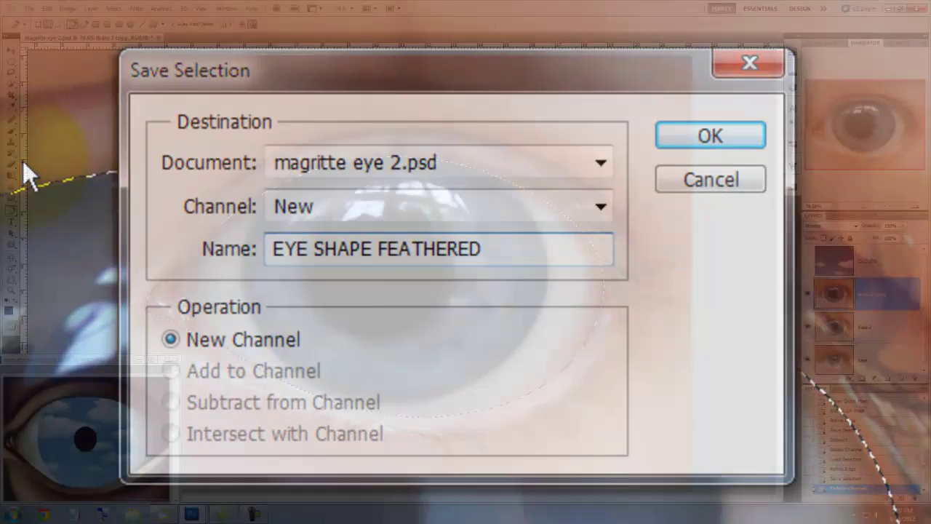
{"action": "key", "text": "Return"}
{"action": "key", "text": "ctrl+d"}
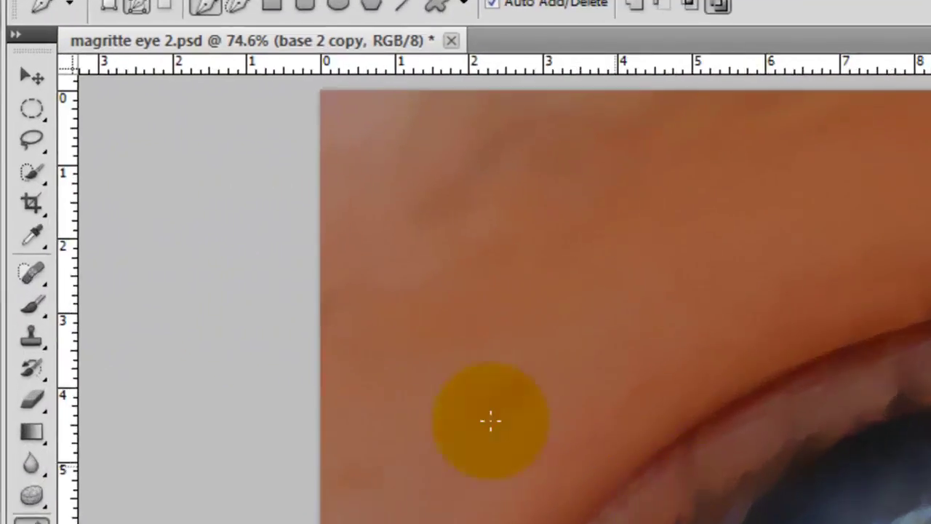
- Select an ellipse around the iris and feather it by 2 px with Refine Edge
{"action": "left_click", "coordinate": [44, 110]}
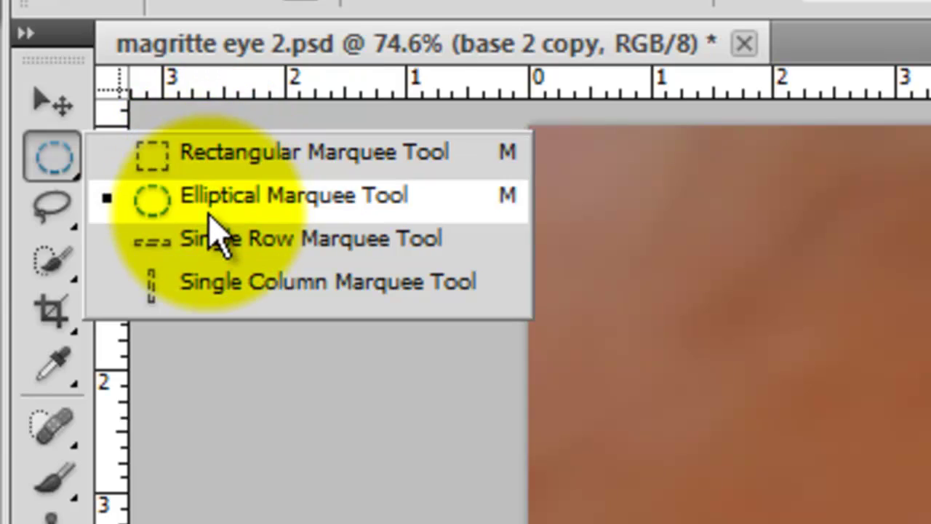
{"action": "left_click", "coordinate": [211, 213]}
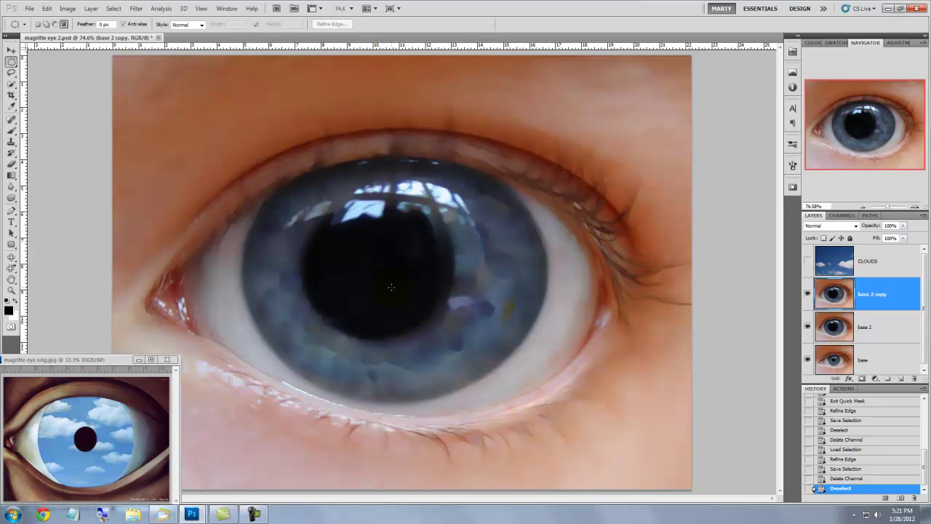
{"action": "mouse_move", "coordinate": [411, 264]}
{"action": "left_mouse_down"}
{"action": "mouse_move", "coordinate": [516, 149]}
{"action": "mouse_move", "coordinate": [557, 129]}
{"action": "mouse_move", "coordinate": [557, 117]}
{"action": "left_mouse_up"}
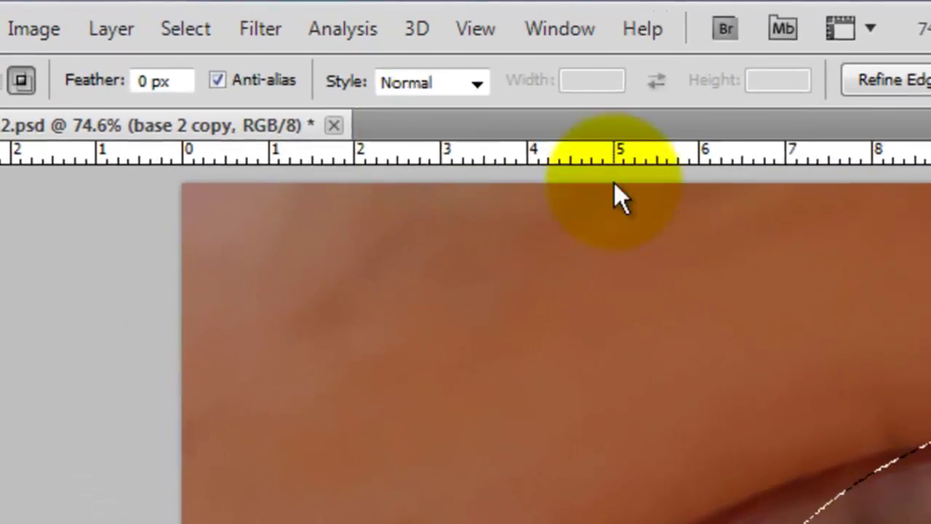
{"action": "left_click", "coordinate": [114, 8]}
{"action": "left_click", "coordinate": [292, 360]}
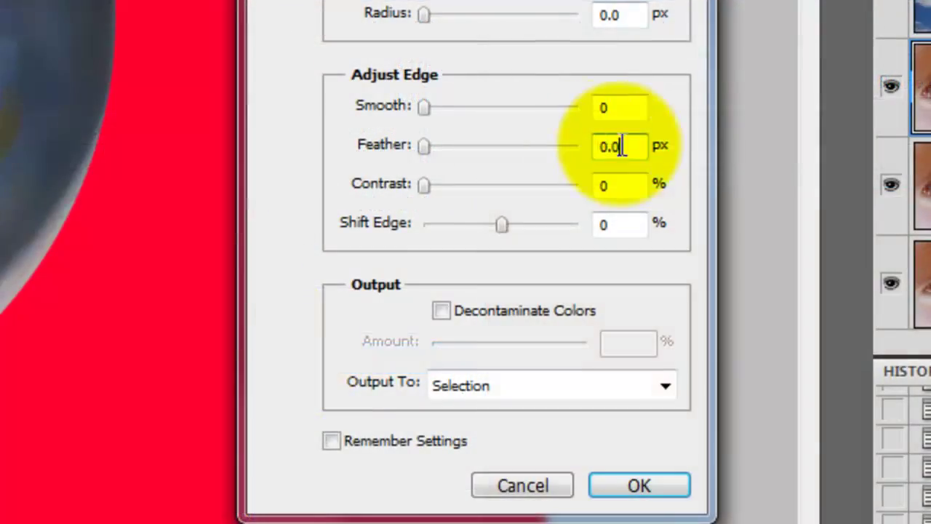
{"action": "left_click_drag", "start_coordinate": [619, 146], "coordinate": [598, 155]}
{"action": "type", "text": "2"}
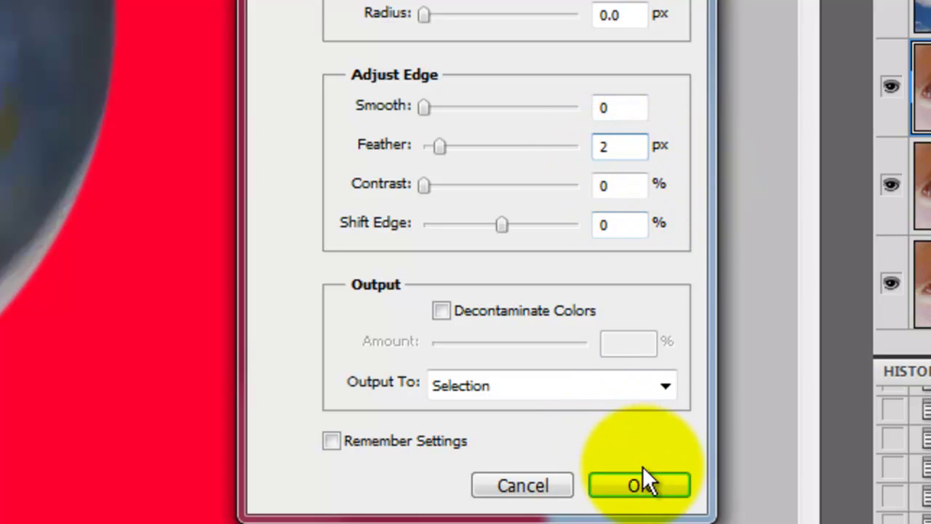
{"action": "left_click", "coordinate": [639, 485]}
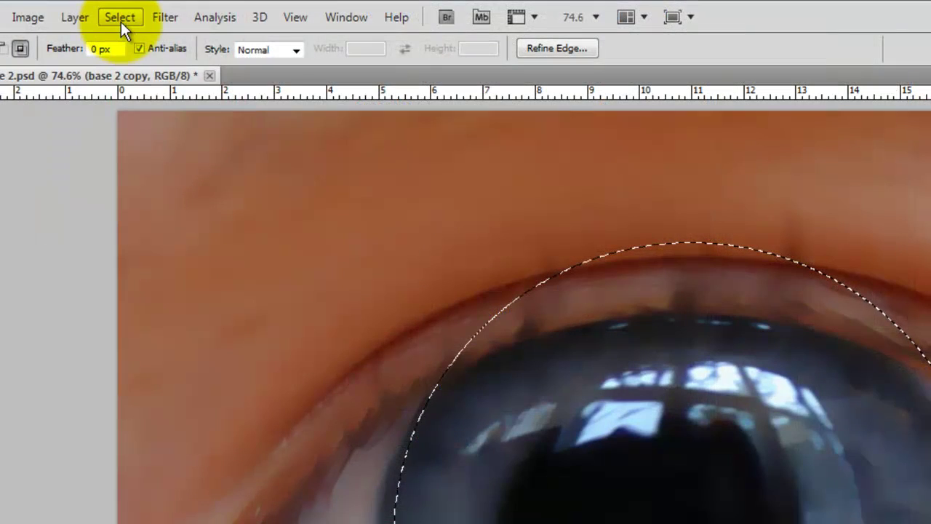
- Save the iris selection as a channel named IRIS
{"action": "left_click", "coordinate": [118, 23]}
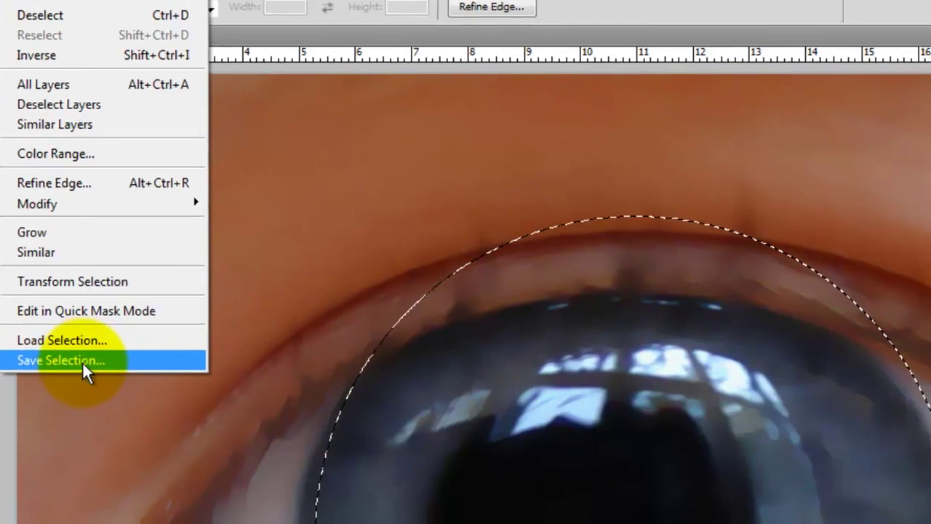
{"action": "left_click", "coordinate": [179, 376]}
{"action": "type", "text": "IRIS"}
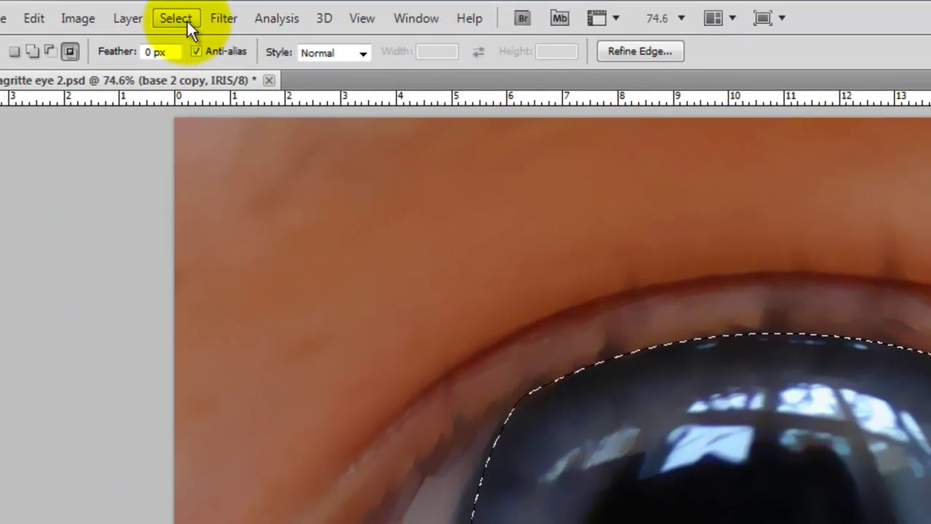
- Open Save Selection for the iris selection trimmed to the eye opening
{"action": "left_click", "coordinate": [187, 21]}
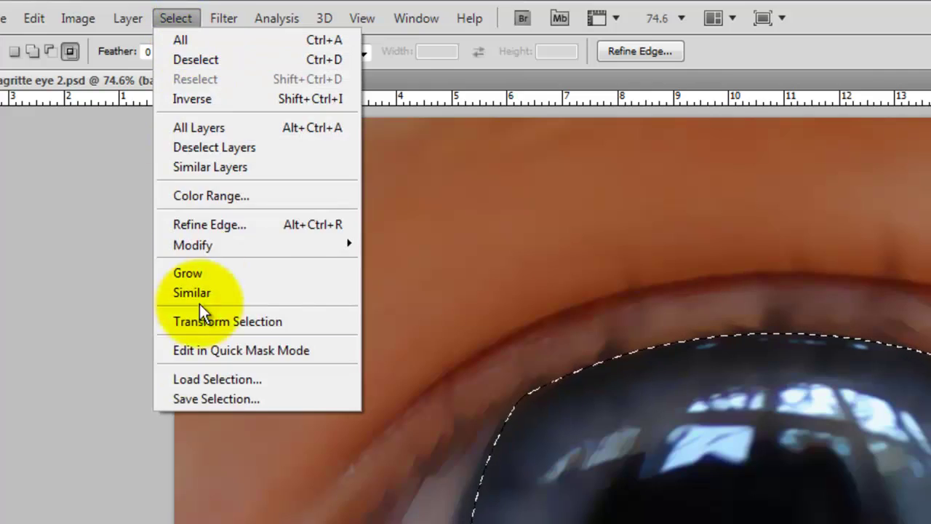
{"action": "left_click", "coordinate": [210, 401]}
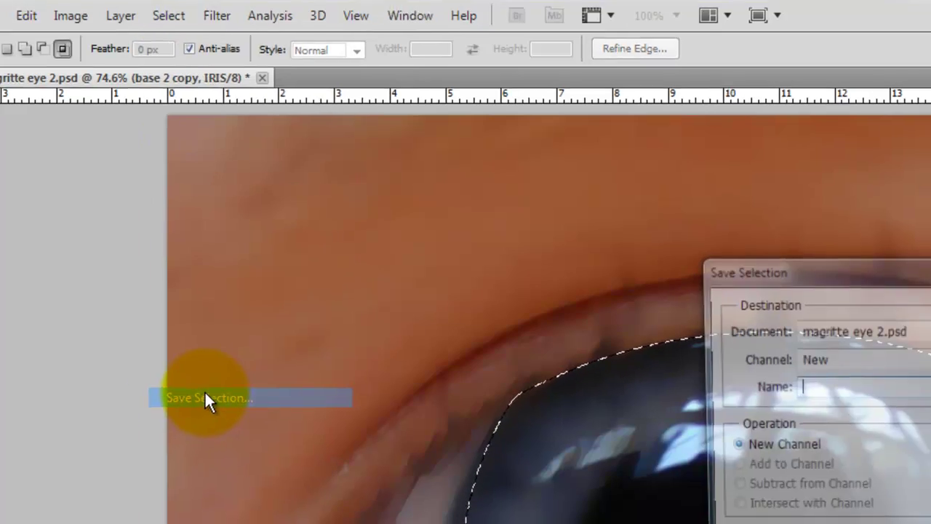
- Save the IRIS CROPPED channel, then show CLOUDS and give it an unlinked iris mask
{"action": "type", "text": "IRIS CROPPED"}
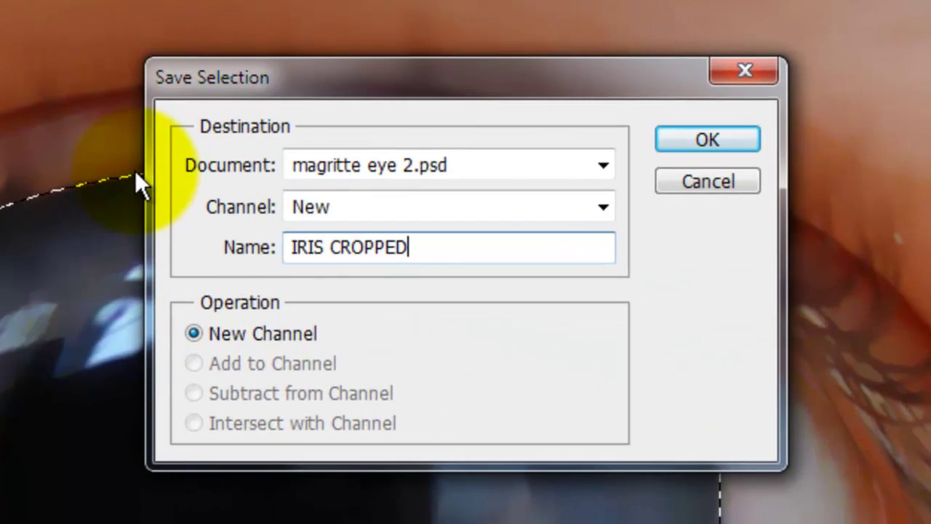
{"action": "key", "text": "Return"}
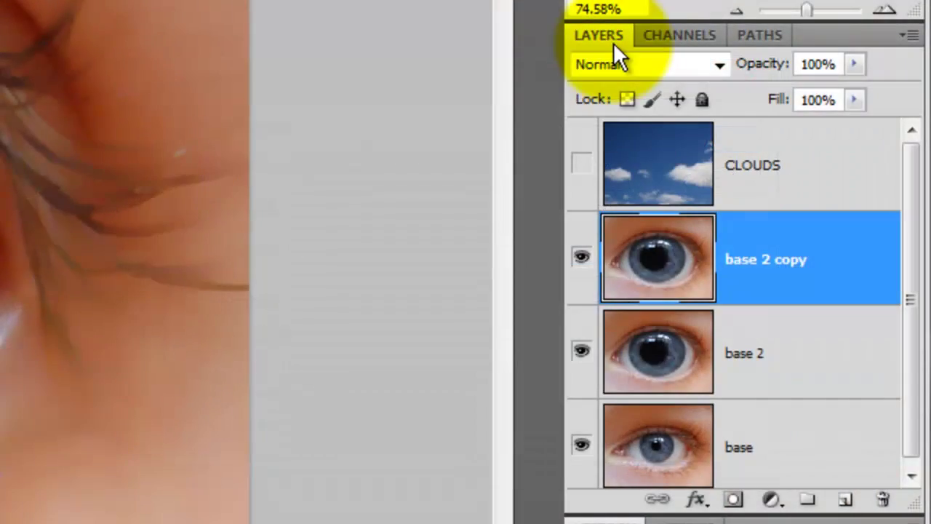
{"action": "left_click", "coordinate": [585, 164]}
{"action": "left_click", "coordinate": [794, 165]}
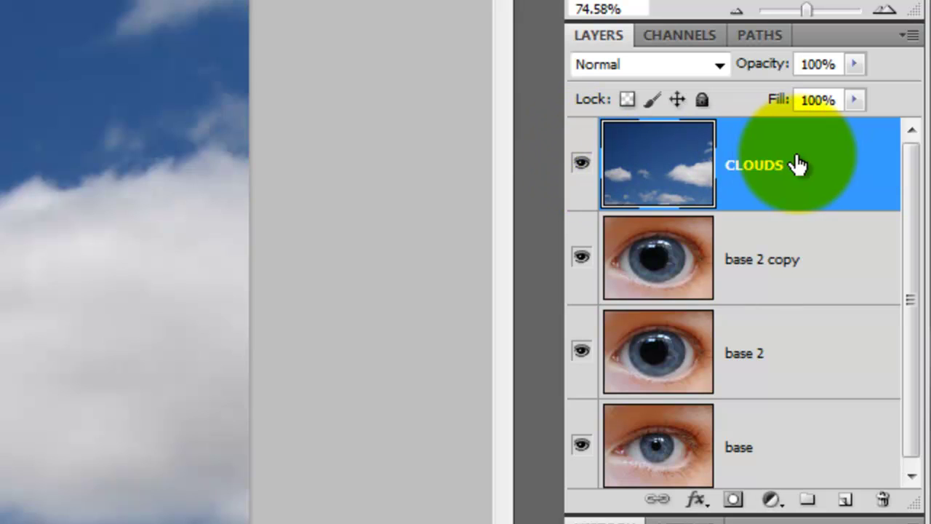
{"action": "left_click", "coordinate": [733, 500]}
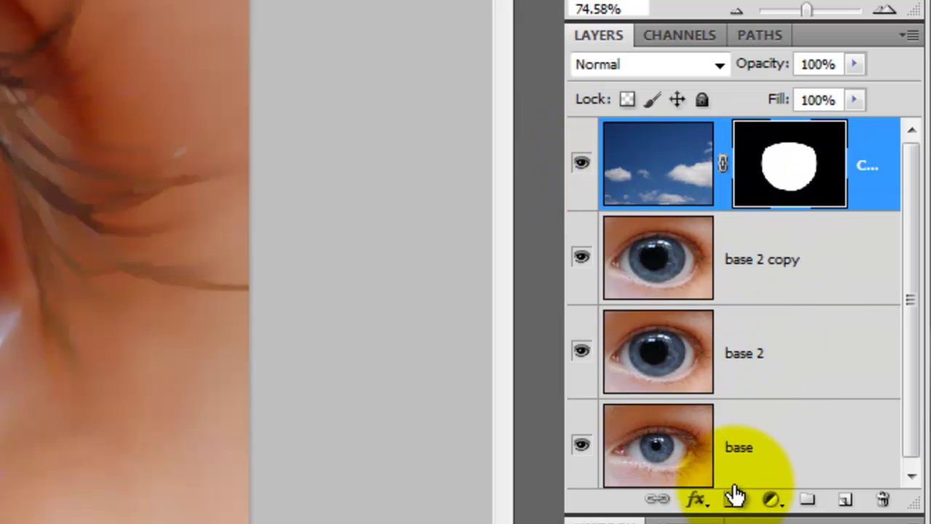
{"action": "left_click", "coordinate": [722, 164]}
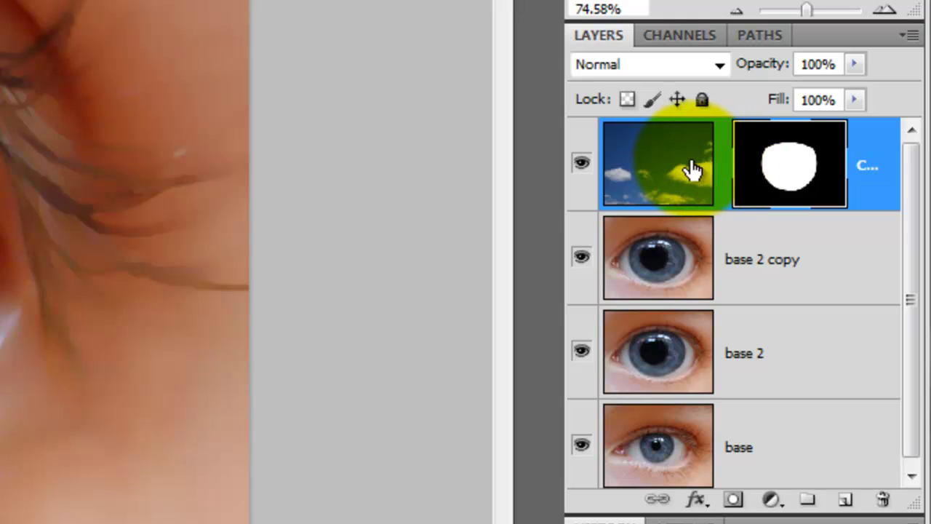
- Transform the clouds image, shifting it so the sky fills the iris
{"action": "left_click", "coordinate": [662, 169]}
{"action": "key", "text": "ctrl+t"}
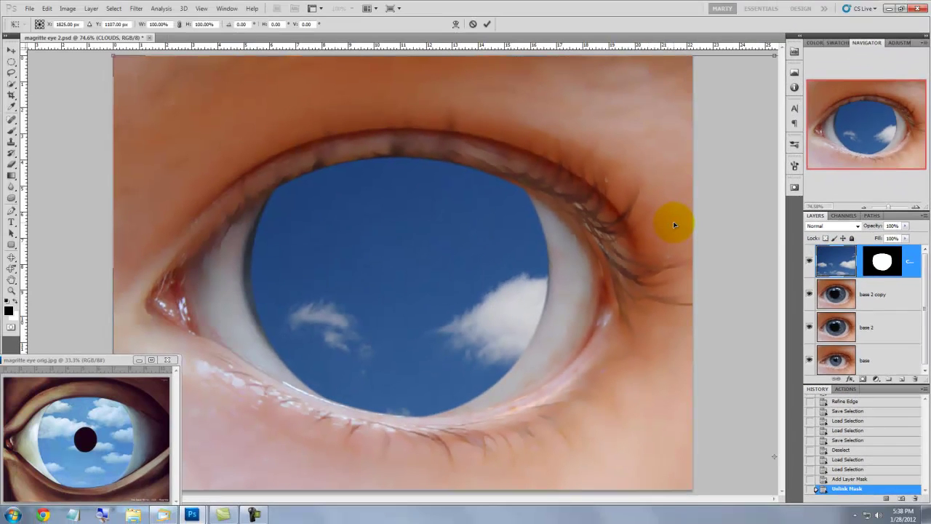
{"action": "key", "text": "ctrl+0"}
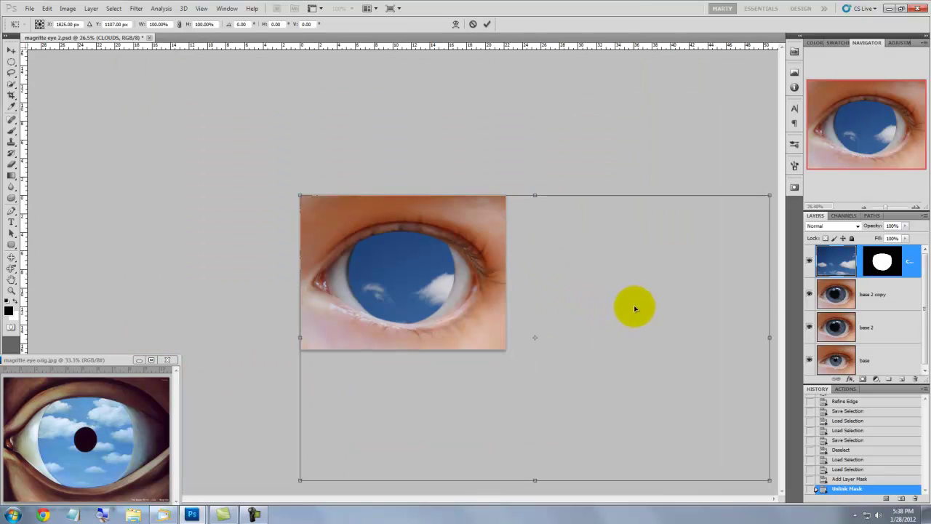
{"action": "left_click_drag", "start_coordinate": [634, 307], "coordinate": [395, 259]}
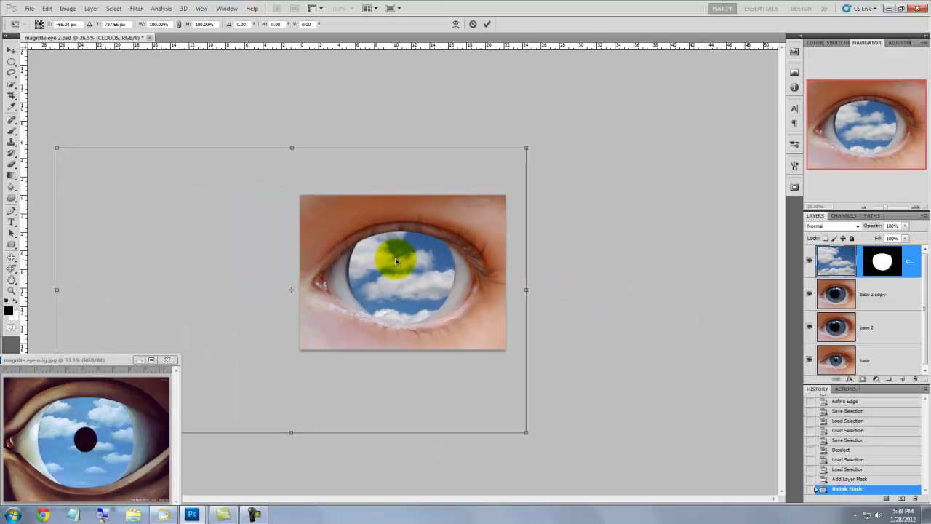
{"action": "left_click", "coordinate": [488, 24]}
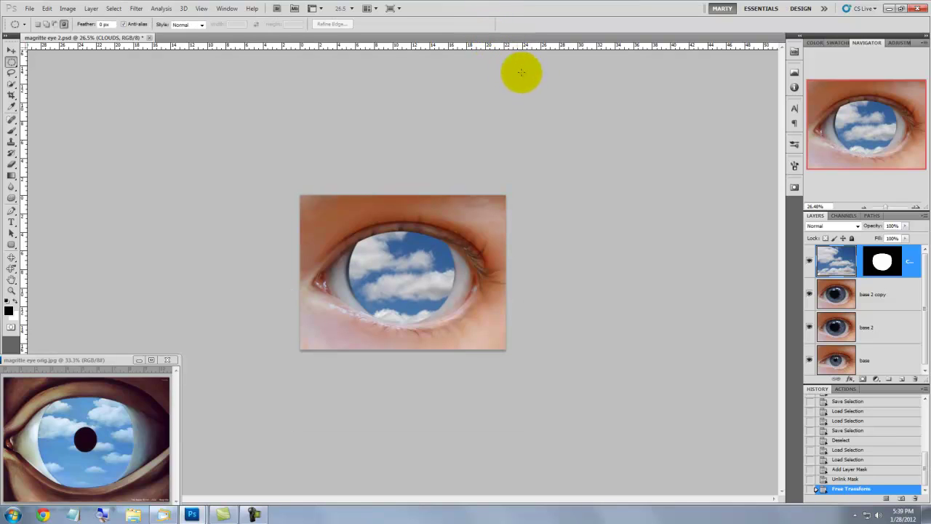
{"action": "key", "text": "ctrl+0"}
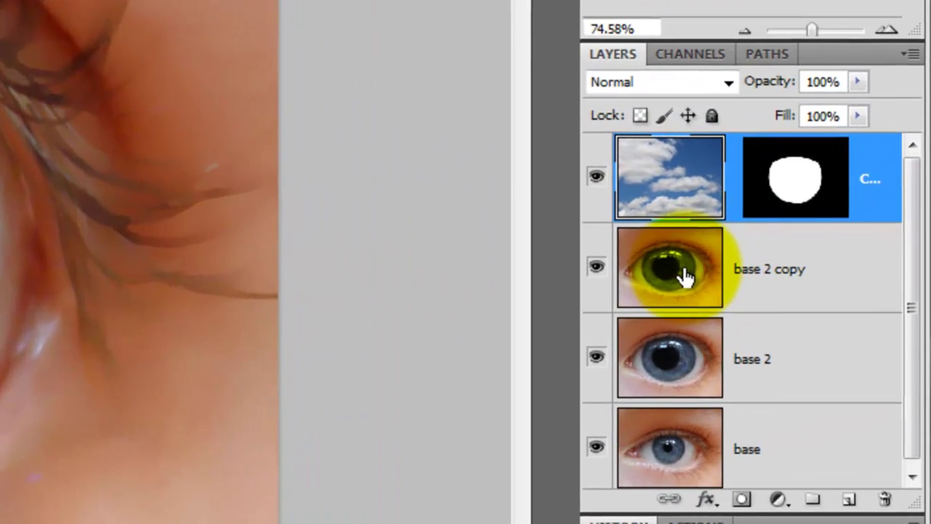
- Load the EYE SHAPE FEATHERED channel as a selection on base 2 copy, hide its edges, and pick the Smudge Tool
{"action": "left_click", "coordinate": [684, 275]}
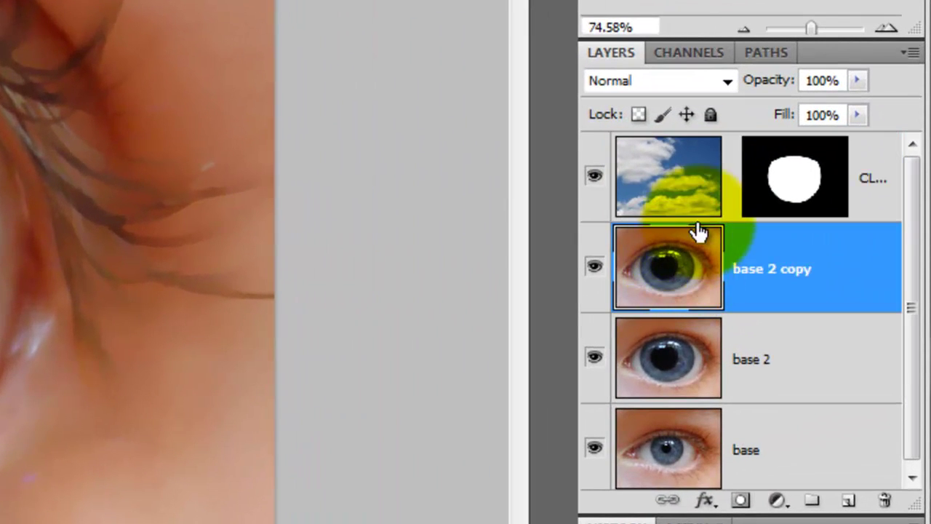
{"action": "left_click", "coordinate": [674, 53]}
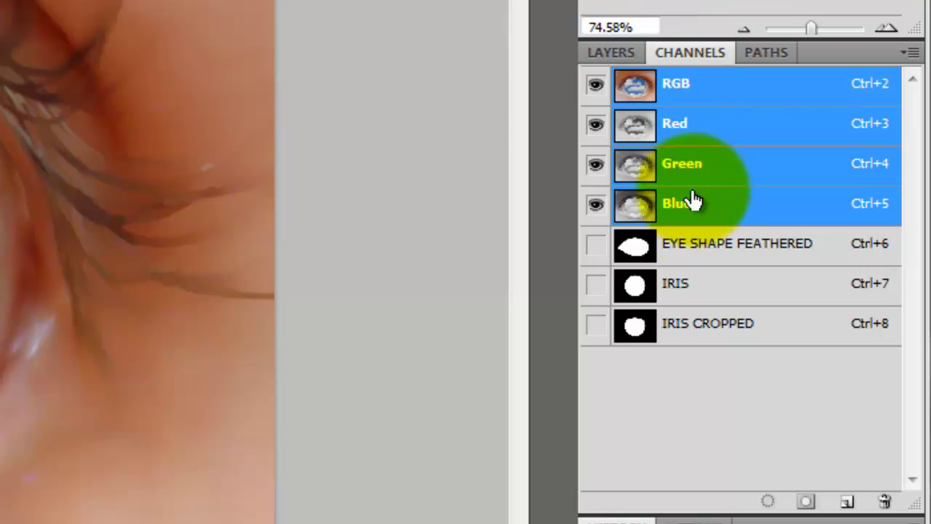
{"action": "left_click", "coordinate": [635, 248], "text": "ctrl"}
{"action": "left_click", "coordinate": [622, 52]}
{"action": "key", "text": "ctrl+h"}
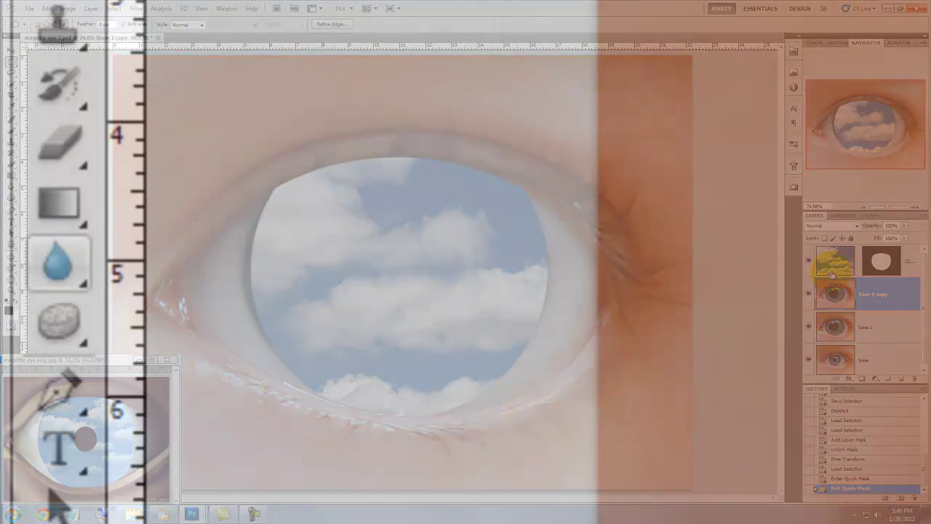
{"action": "left_click", "coordinate": [13, 190]}
{"action": "mouse_move", "coordinate": [71, 276]}
{"action": "left_mouse_down"}
{"action": "mouse_move", "coordinate": [286, 345]}
{"action": "mouse_move", "coordinate": [278, 352]}
{"action": "left_mouse_up"}
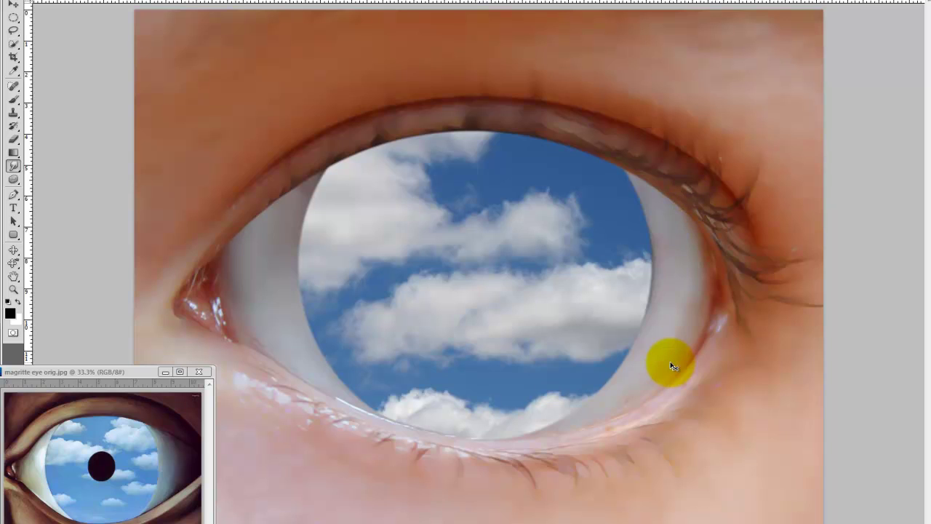
- Invert the selection, hide its edges, and shrink the smudge brush to work over the lashes
{"action": "key", "text": "ctrl+shift+i"}
{"action": "key", "text": "ctrl+h"}
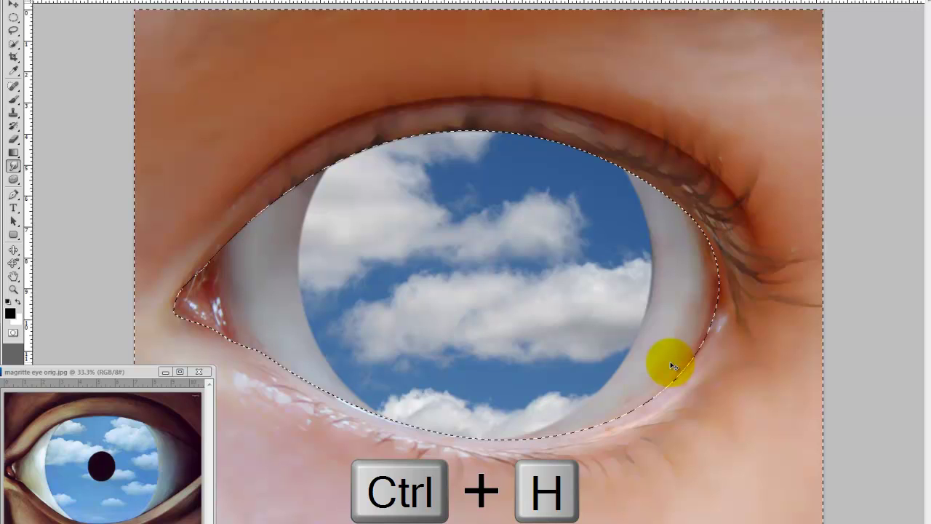
{"action": "left_click", "coordinate": [671, 365]}
{"action": "key", "text": "bracketleft"}
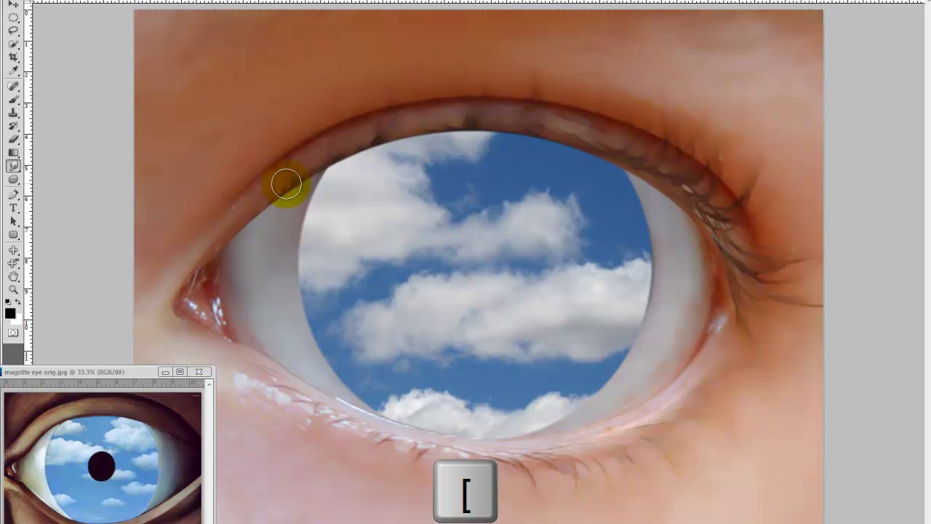
{"action": "key", "text": "bracketleft"}
{"action": "key", "text": "bracketleft"}
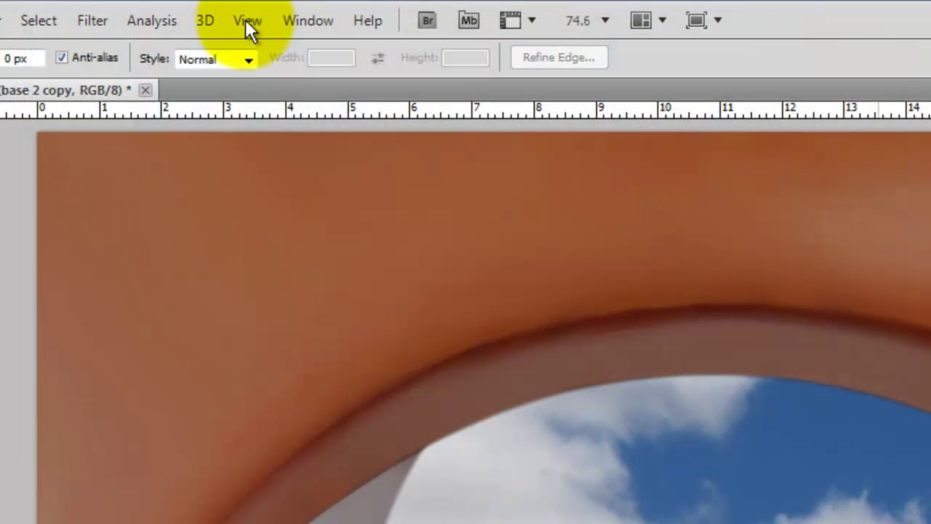
- Use the base 2 copy transform bounds to cross a vertical and a horizontal guide at the image centre
{"action": "left_click", "coordinate": [247, 22]}
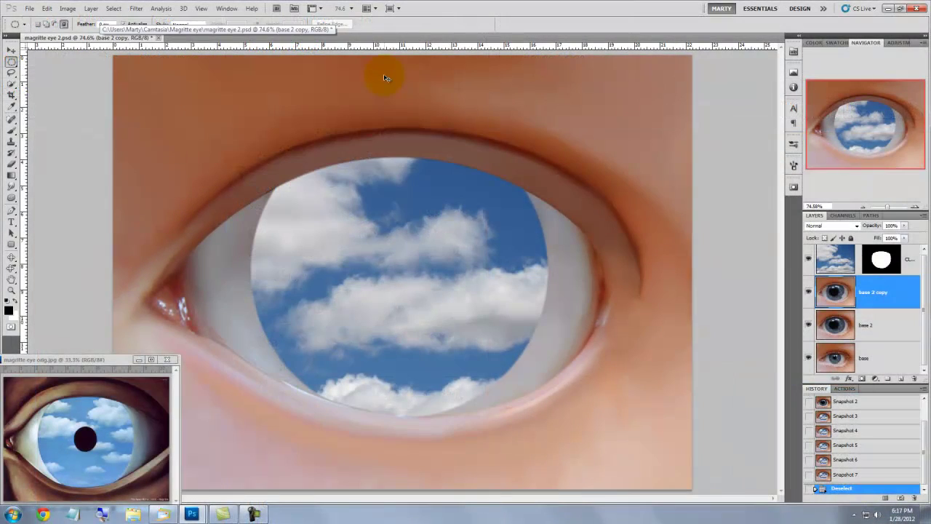
{"action": "key", "text": "ctrl+t"}
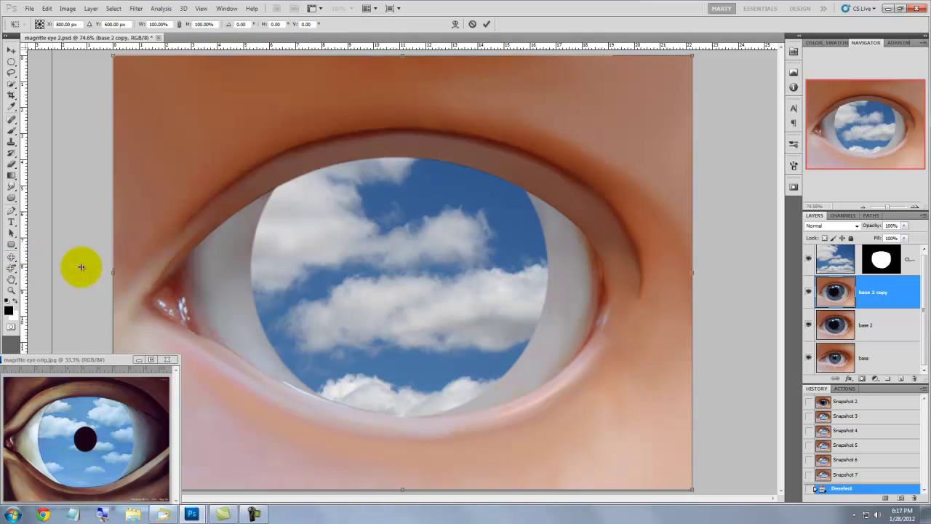
{"action": "left_click_drag", "start_coordinate": [81, 267], "coordinate": [404, 271]}
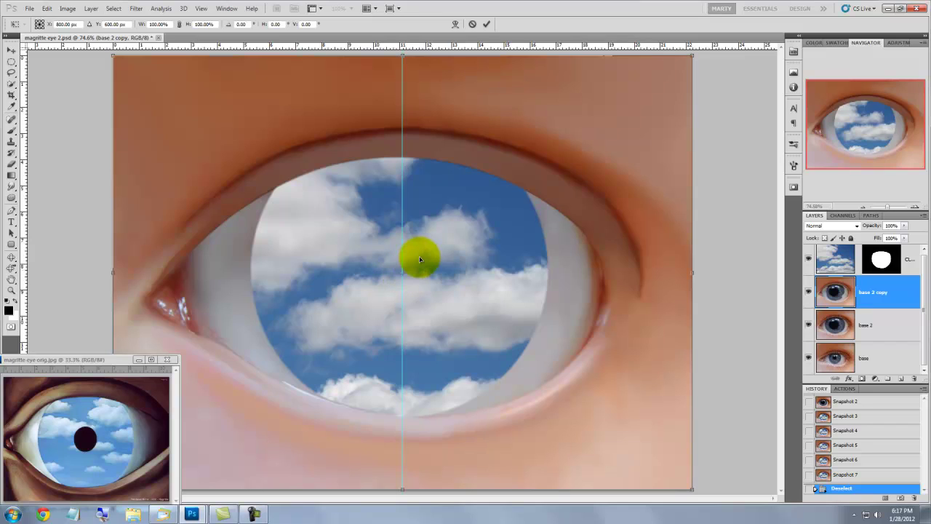
{"action": "left_click_drag", "start_coordinate": [453, 48], "coordinate": [443, 273]}
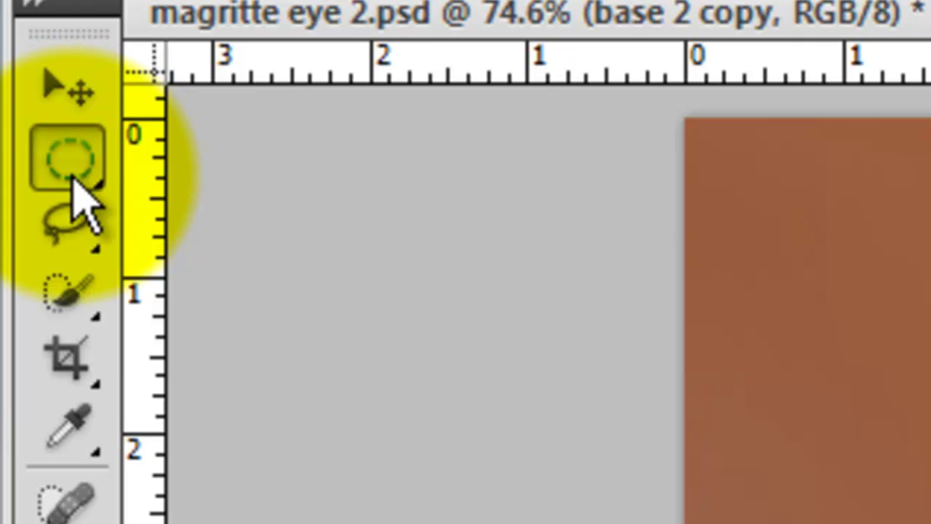
- Fill a circular selection at the guide crossing with black on a new Layer 1, then hide the guides
{"action": "left_click", "coordinate": [12, 64]}
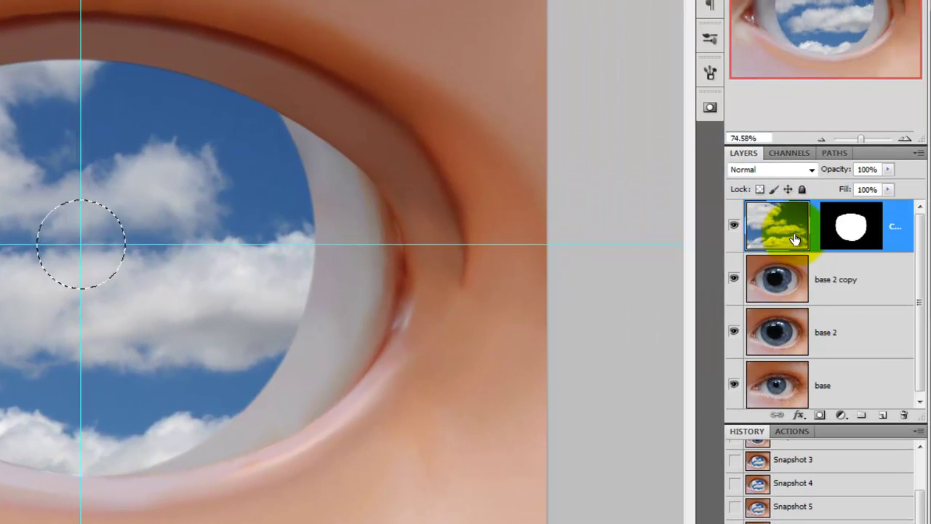
{"action": "left_click", "coordinate": [883, 416]}
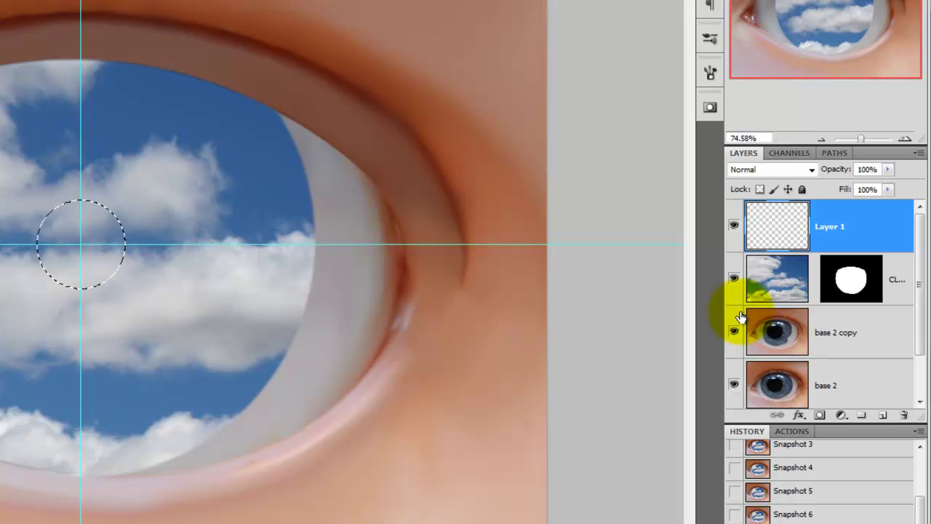
{"action": "key", "text": "alt+Delete"}
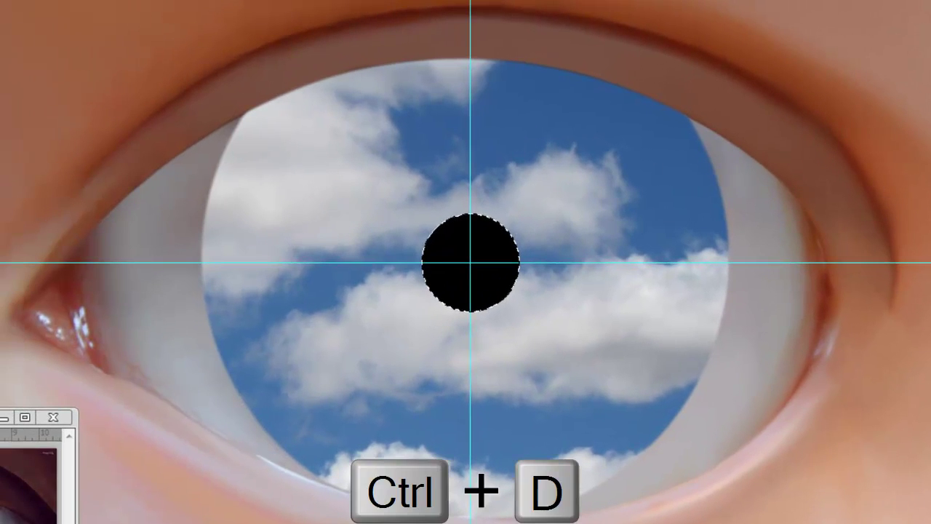
{"action": "key", "text": "ctrl+d"}
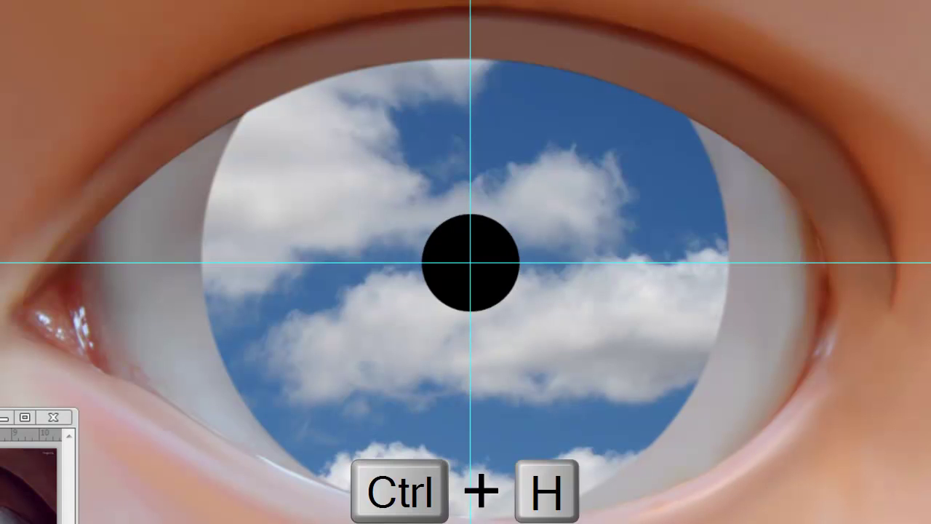
{"action": "key", "text": "ctrl+h"}
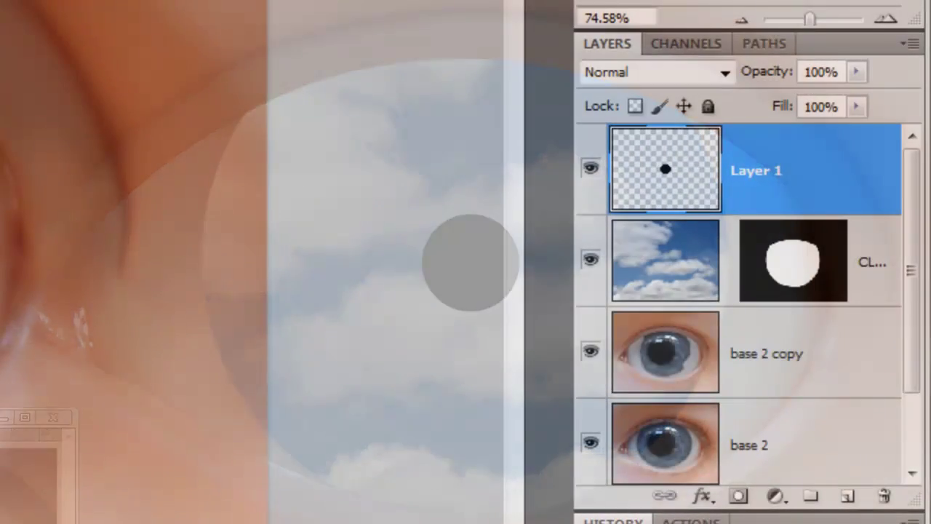
- On base 2 copy with the Brush tool, reload the EYE SHAPE FEATHERED channel selection with hidden edges
{"action": "left_click", "coordinate": [697, 356]}
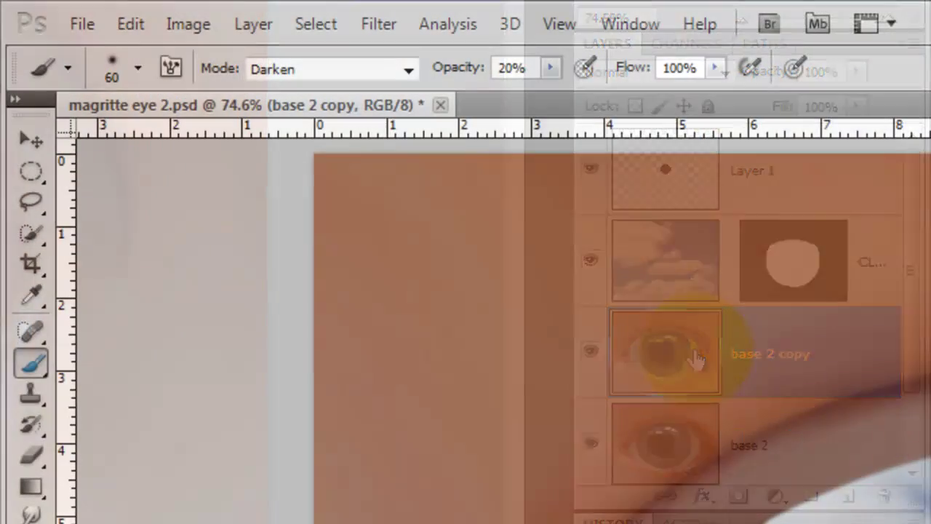
{"action": "left_click", "coordinate": [41, 369]}
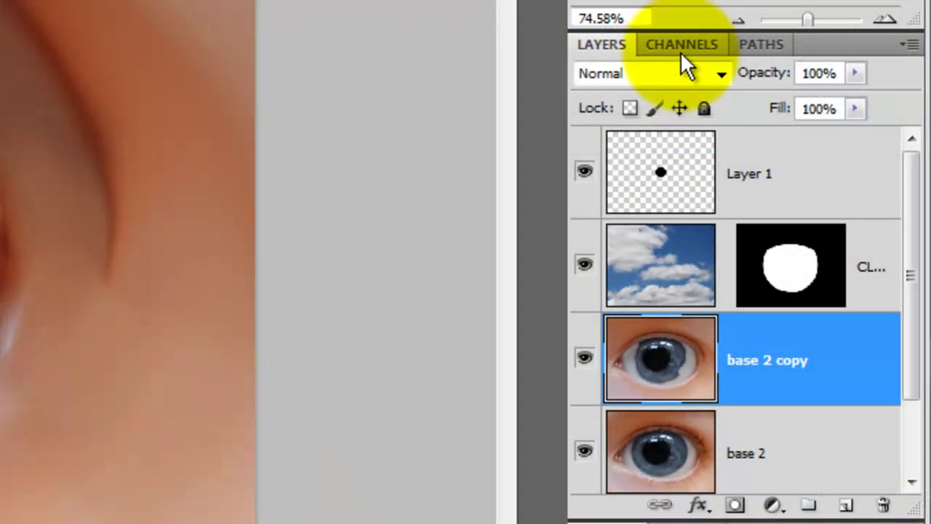
{"action": "left_click", "coordinate": [682, 45]}
{"action": "left_click", "coordinate": [618, 244], "text": "ctrl"}
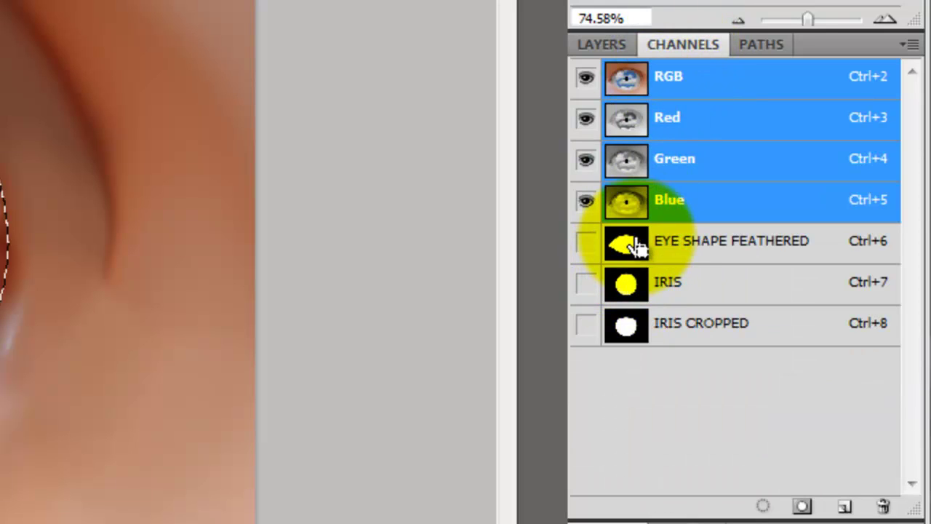
{"action": "key", "text": "ctrl+h"}
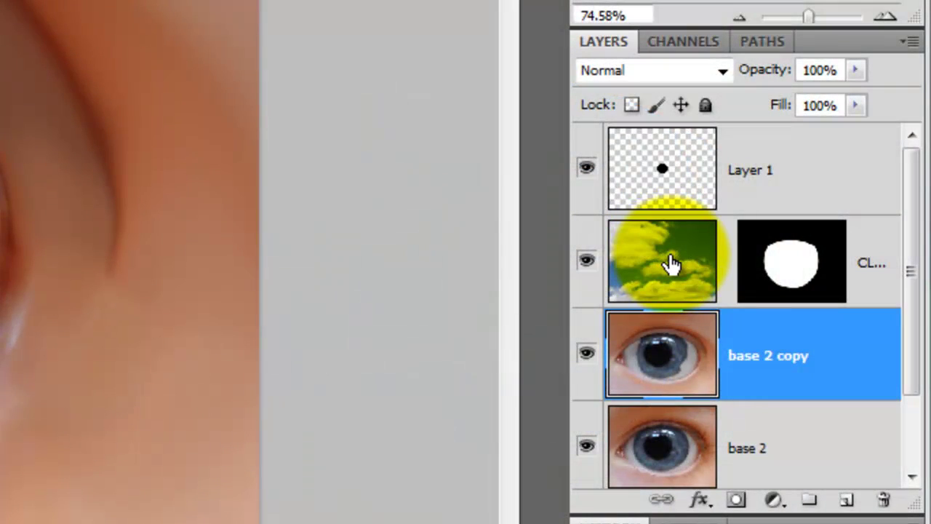
- Apply a Sandstone Texturizer at 73% scaling and relief 4 to the sky layer, then minimize the reference painting
{"action": "left_click", "coordinate": [672, 264]}
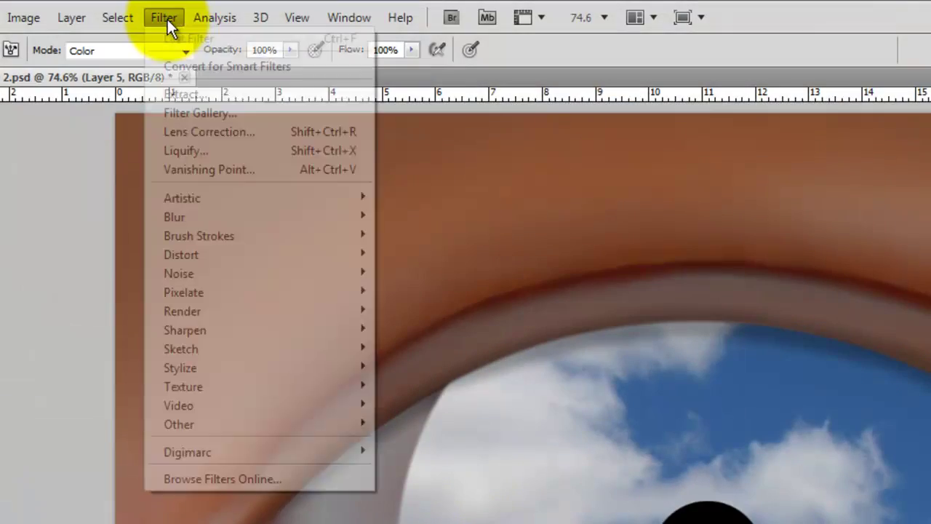
{"action": "mouse_move", "coordinate": [191, 386]}
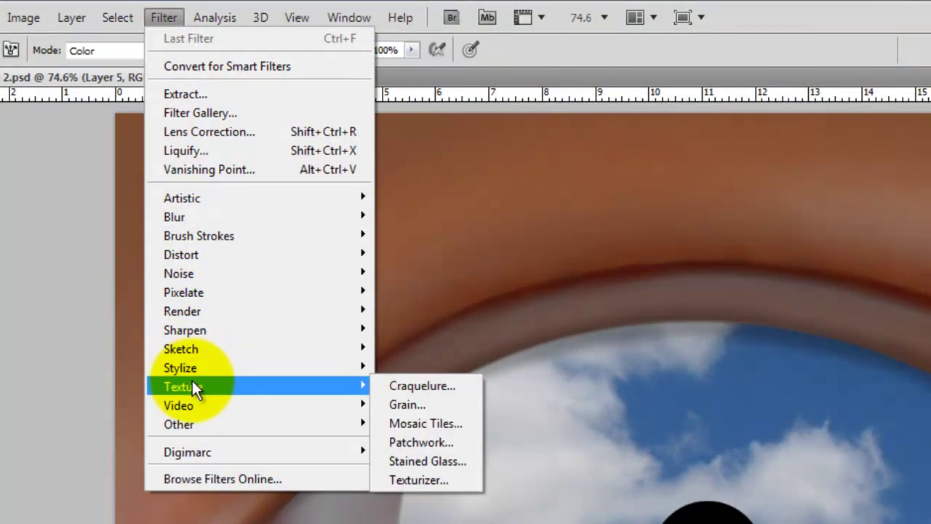
{"action": "left_click", "coordinate": [405, 480]}
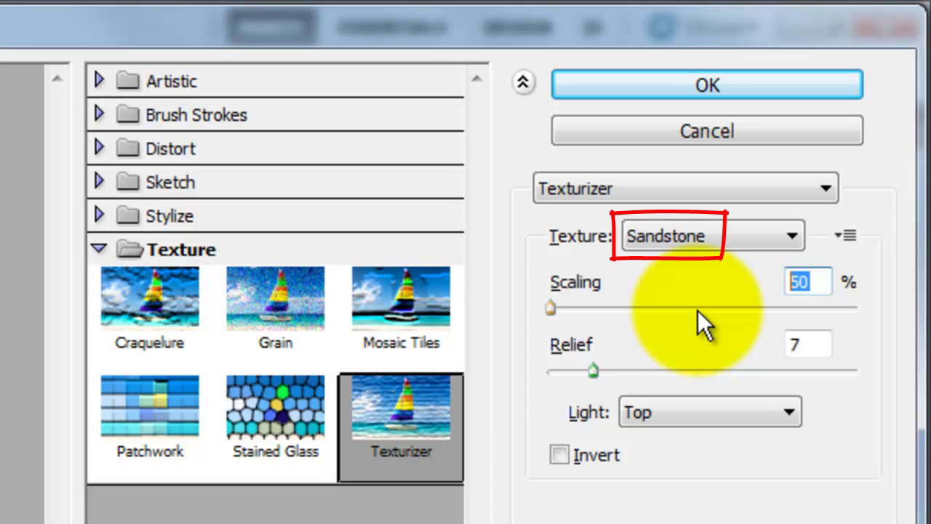
{"action": "type", "text": "73"}
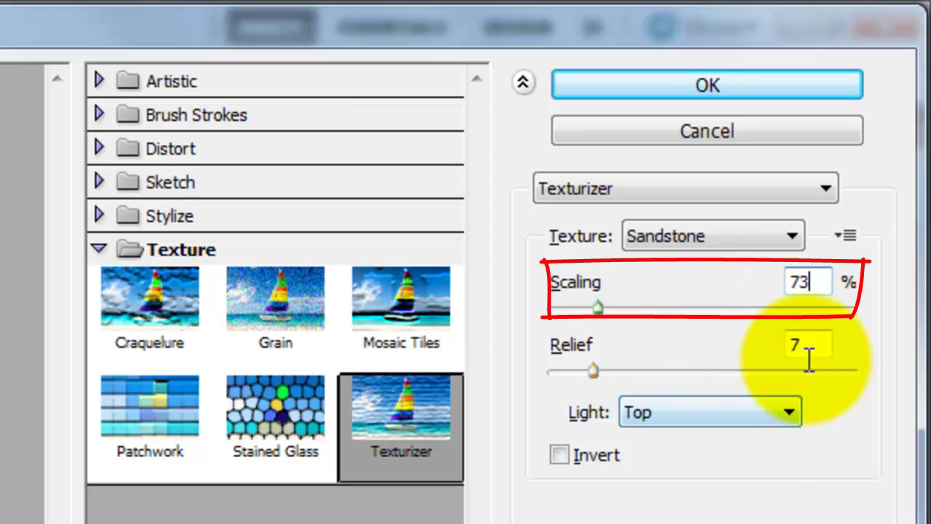
{"action": "key", "text": "Tab"}
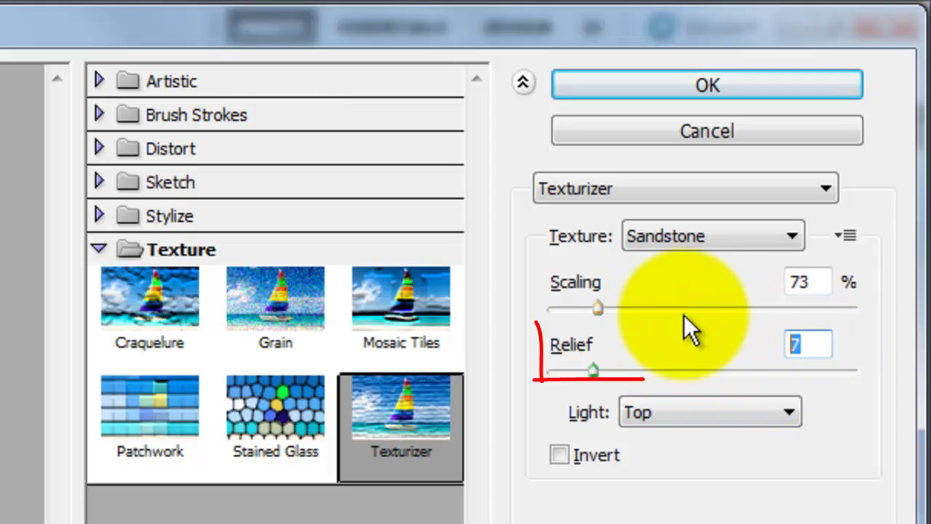
{"action": "type", "text": "4"}
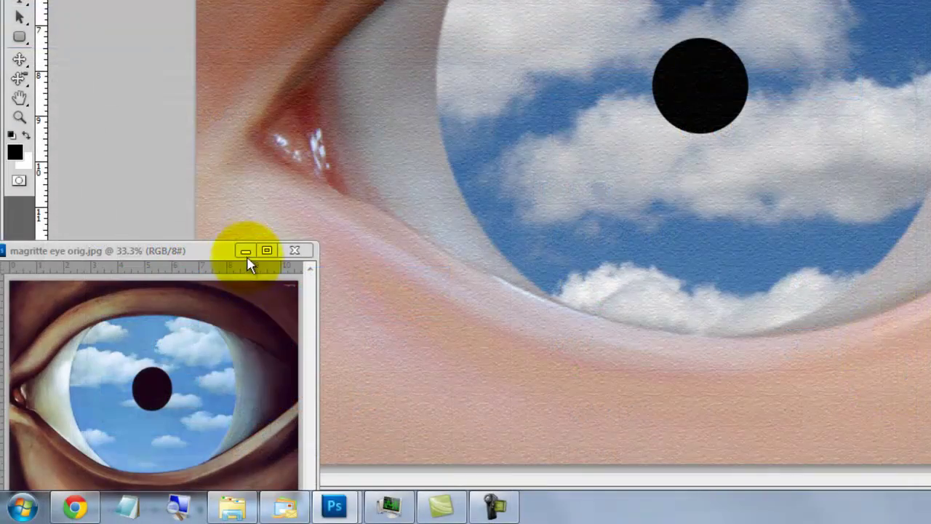
{"action": "left_click", "coordinate": [246, 252]}
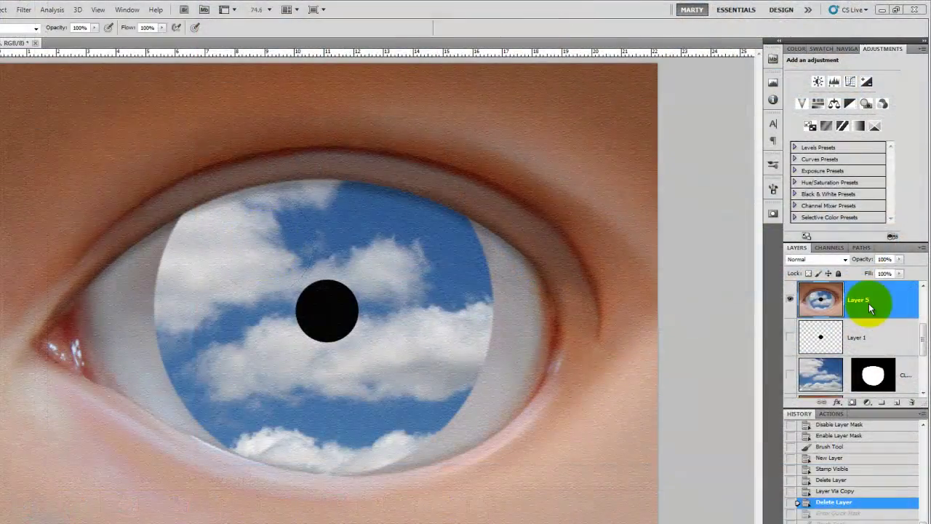
- Apply Levels with the midtone at 0.64 and the white input at 227
{"action": "key", "text": "ctrl+l"}
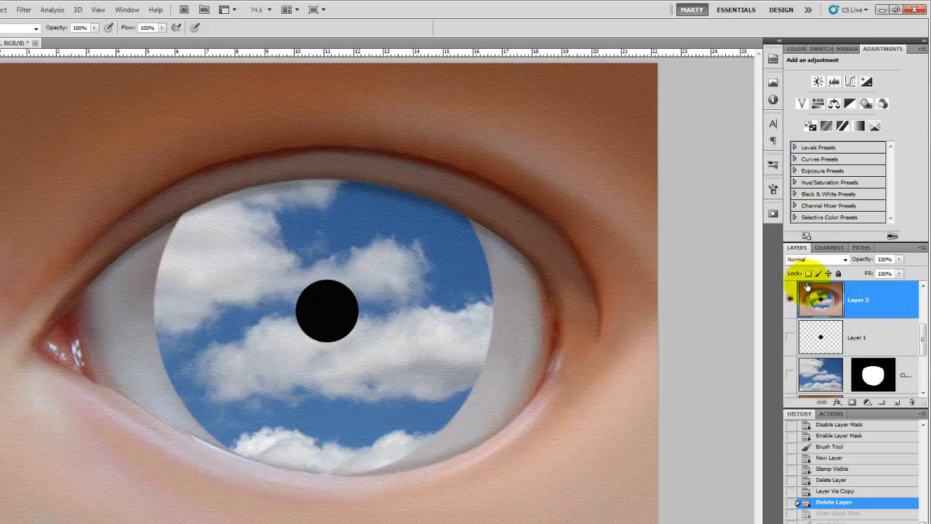
{"action": "left_click_drag", "start_coordinate": [616, 465], "coordinate": [668, 466]}
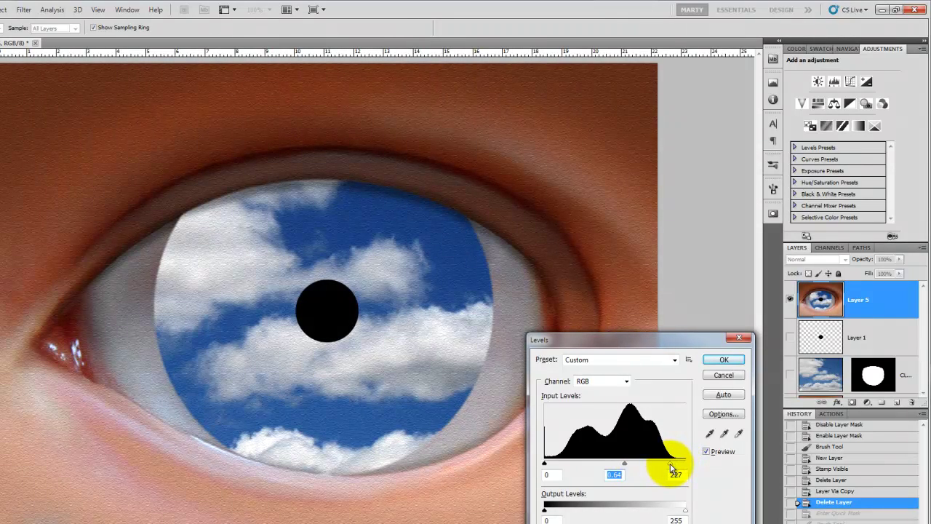
{"action": "left_click", "coordinate": [671, 463]}
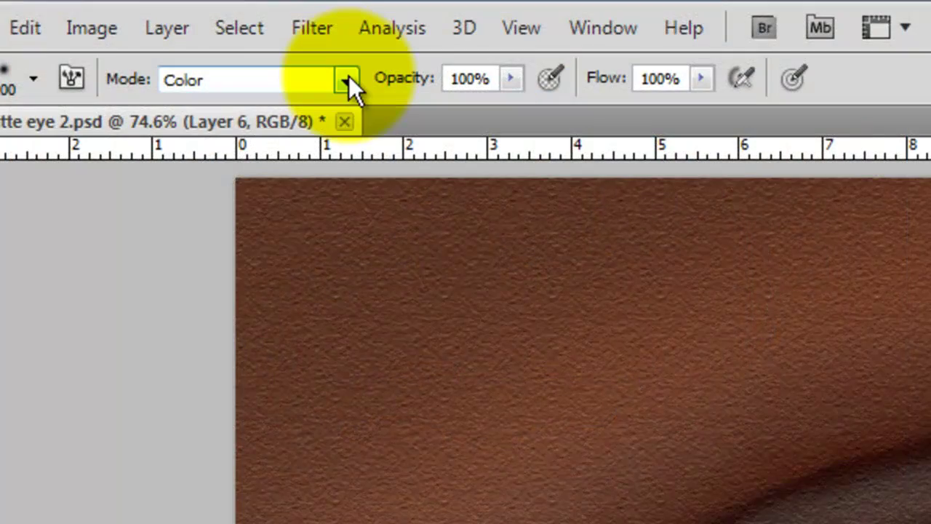
- Switch the brush blending mode to Screen and lower its opacity to 14%
{"action": "left_click", "coordinate": [347, 78]}
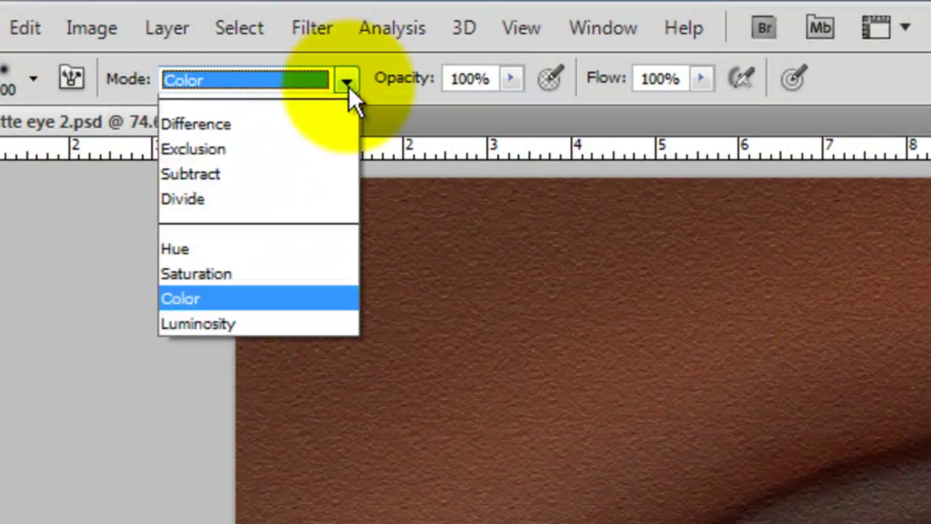
{"action": "left_click", "coordinate": [226, 410]}
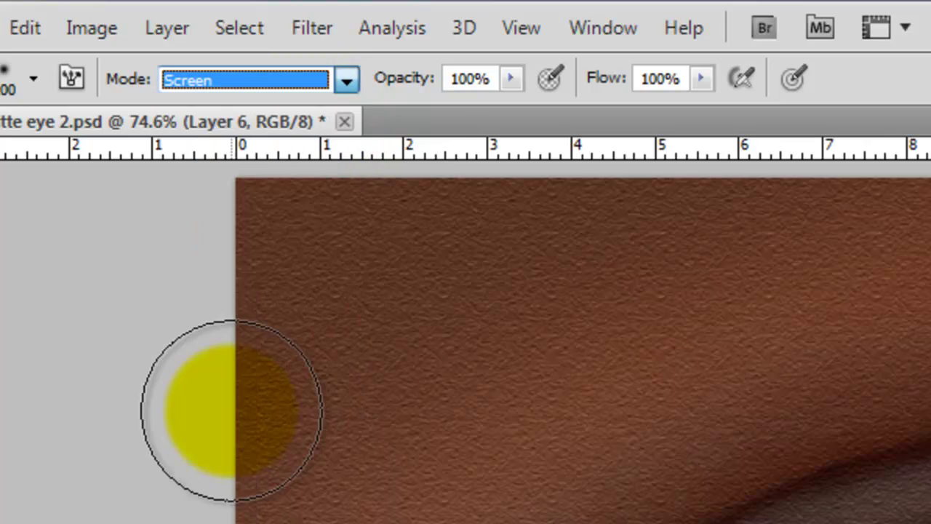
{"action": "left_click", "coordinate": [511, 78]}
{"action": "left_click_drag", "start_coordinate": [508, 118], "coordinate": [375, 121]}
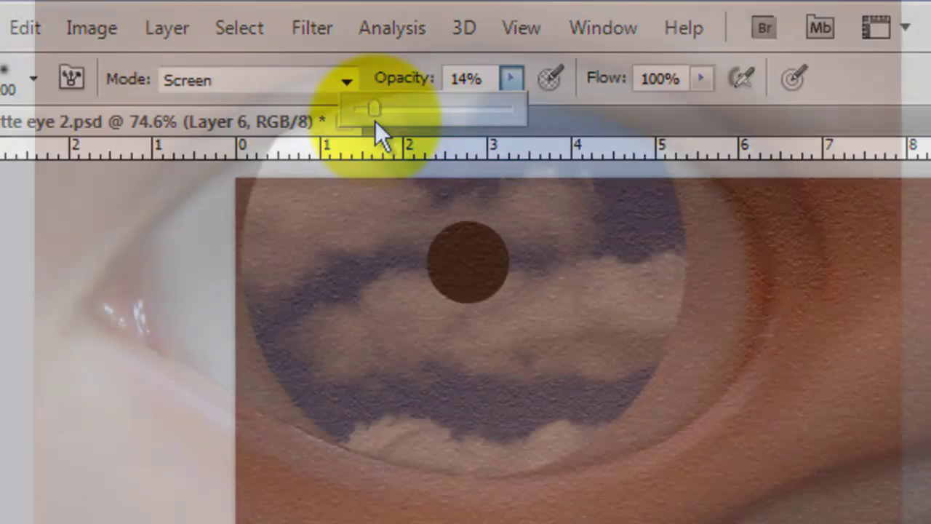